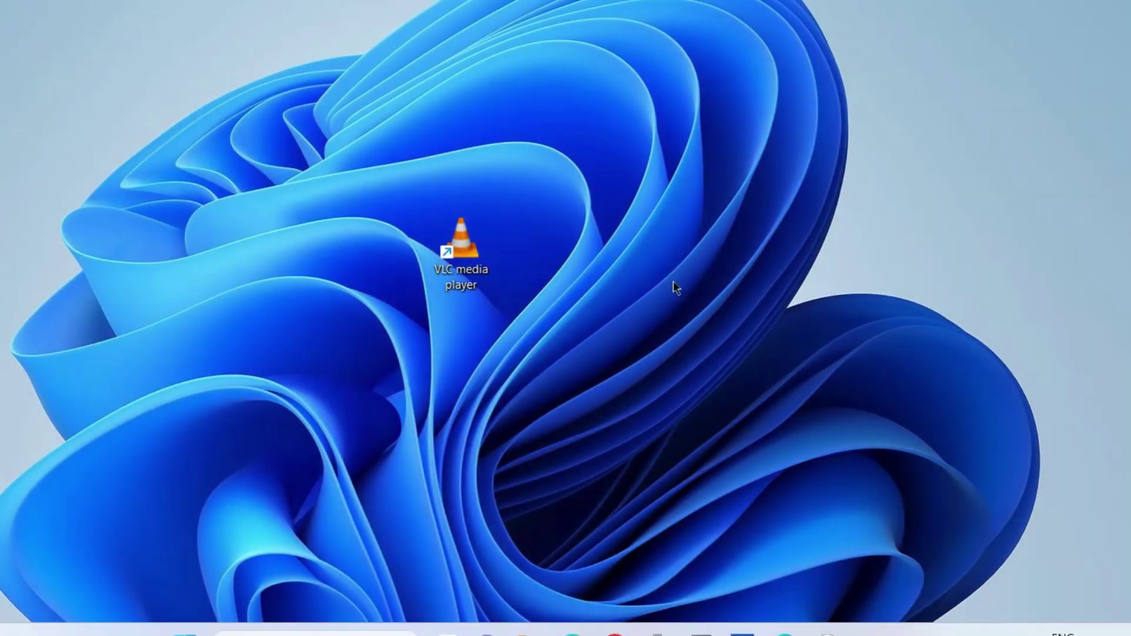
Launch VLC media player, set hardware-accelerated decoding to Disable in the Input / Codecs preferences, and save.
{"action": "double_click", "coordinate": [461, 257]}
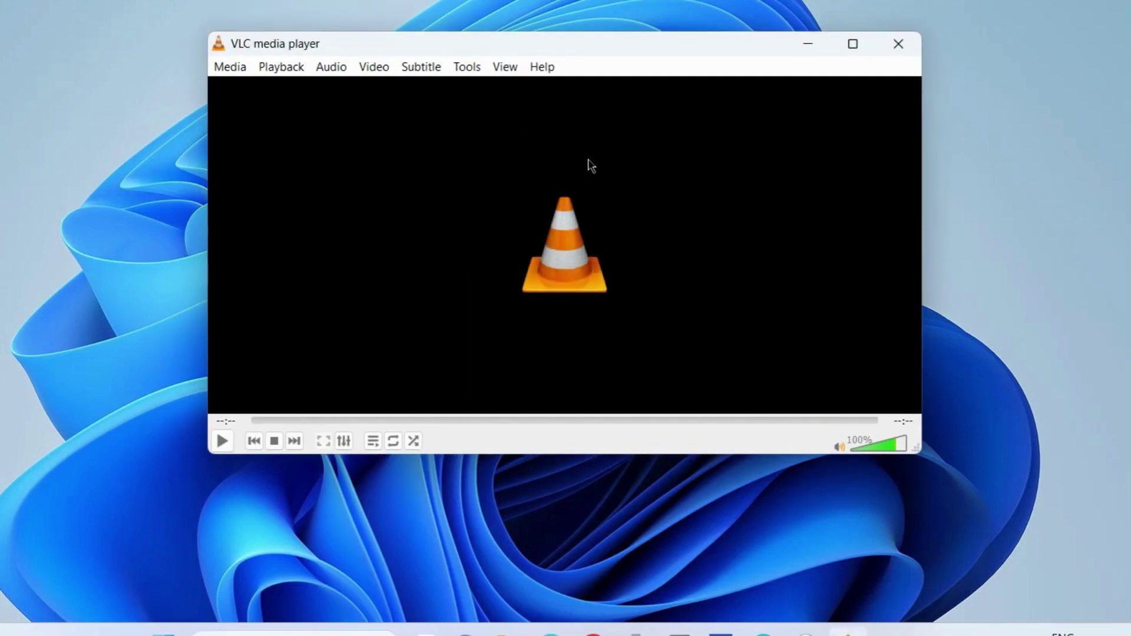
{"action": "left_click", "coordinate": [467, 70]}
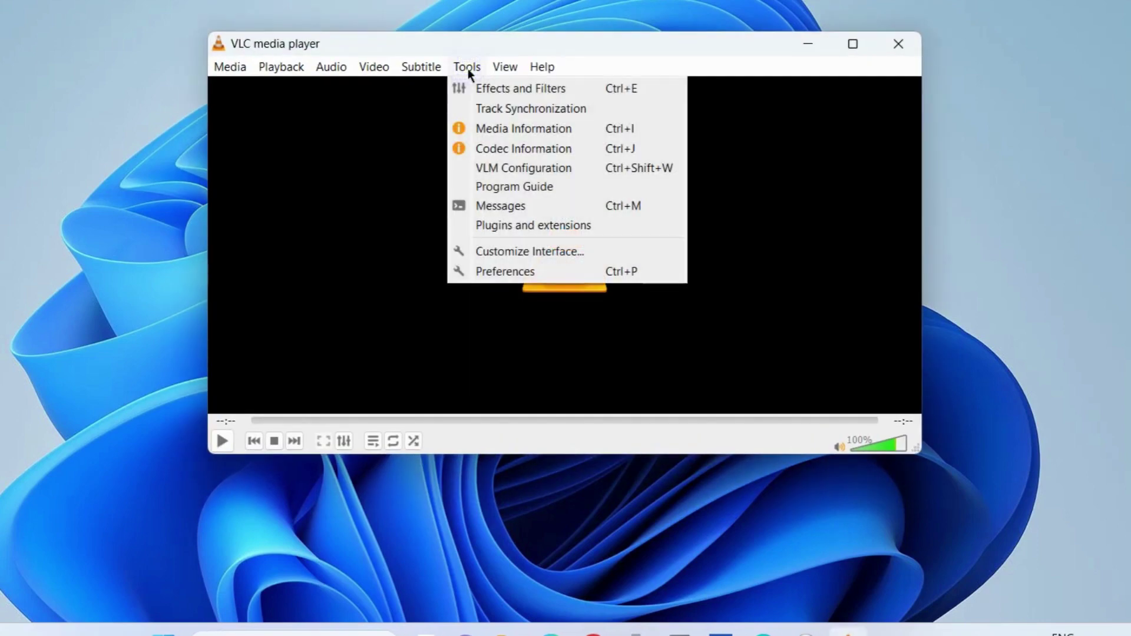
{"action": "left_click", "coordinate": [507, 271]}
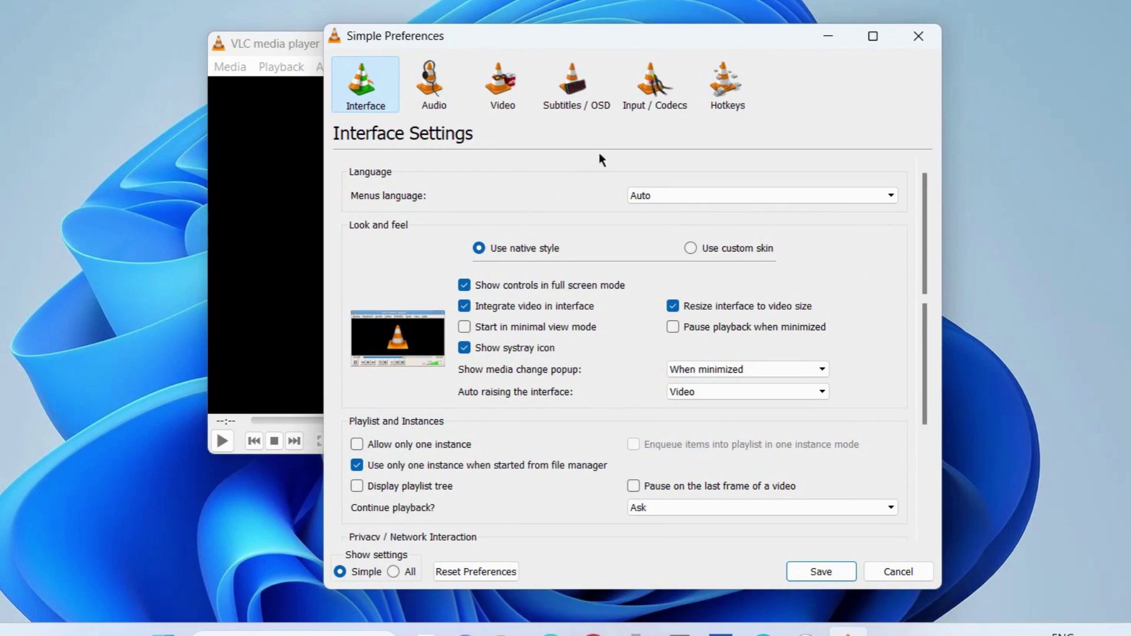
{"action": "left_click", "coordinate": [652, 99]}
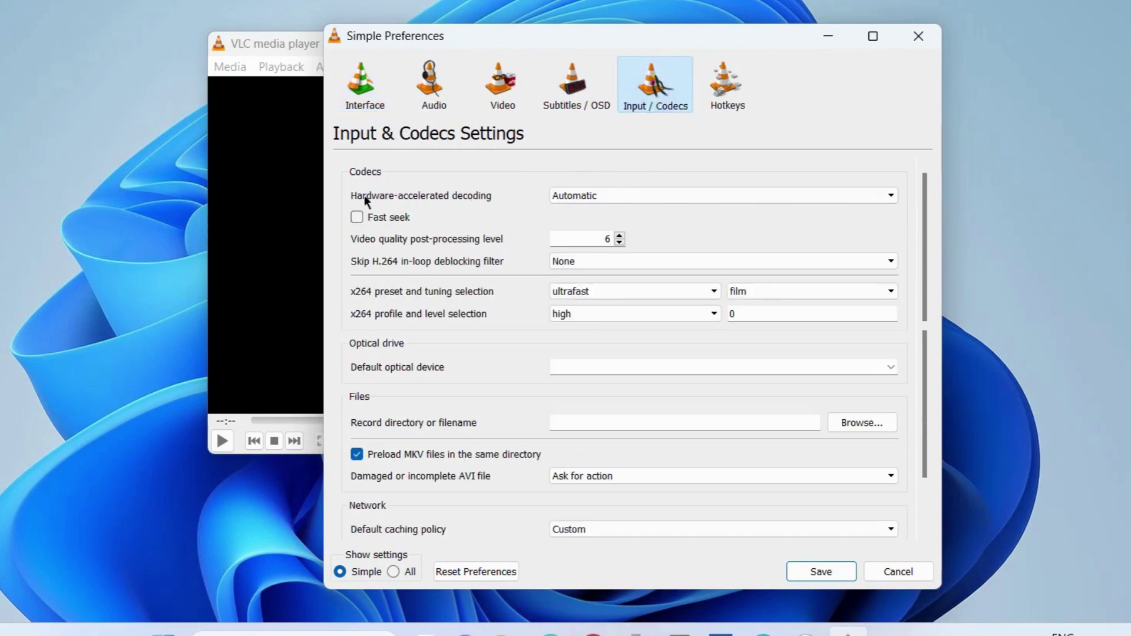
{"action": "left_click", "coordinate": [598, 196]}
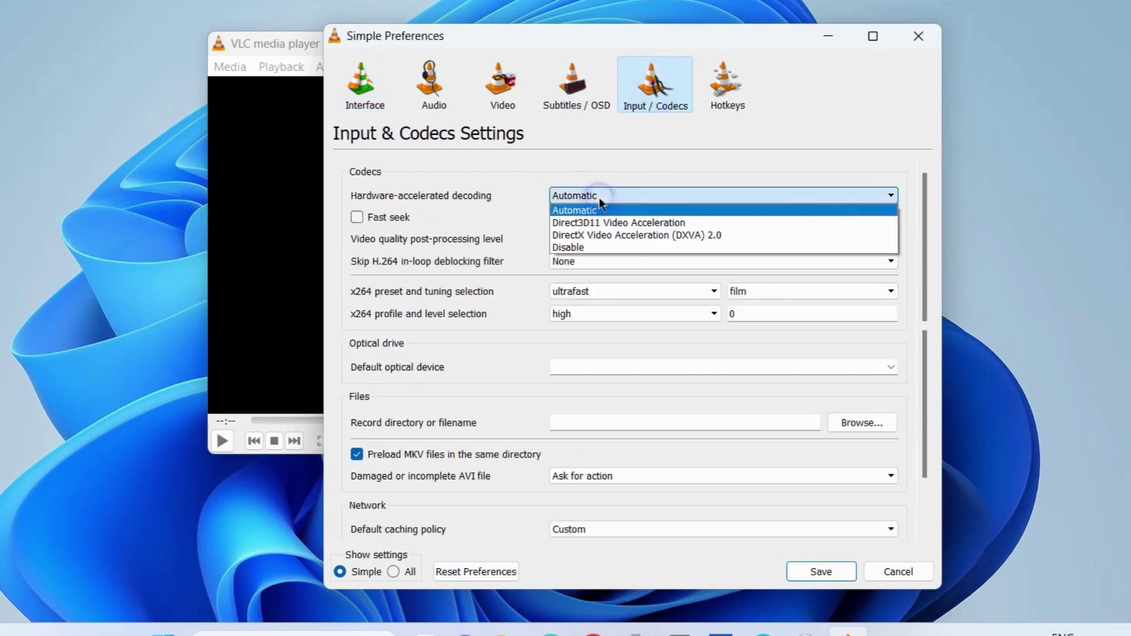
{"action": "left_click", "coordinate": [570, 248]}
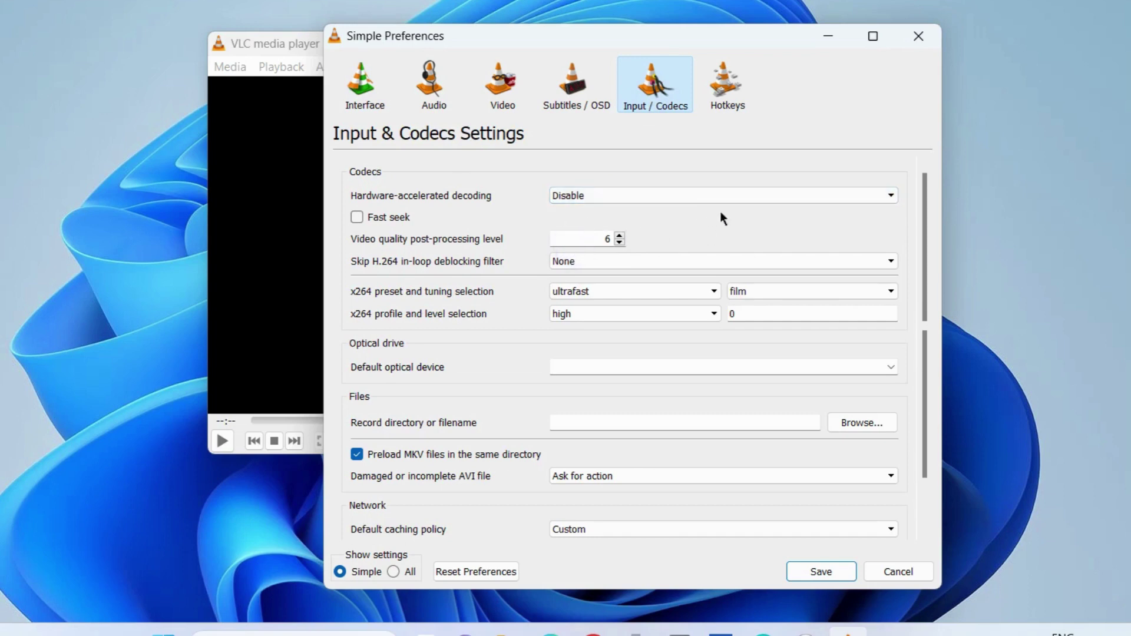
{"action": "left_click", "coordinate": [831, 570]}
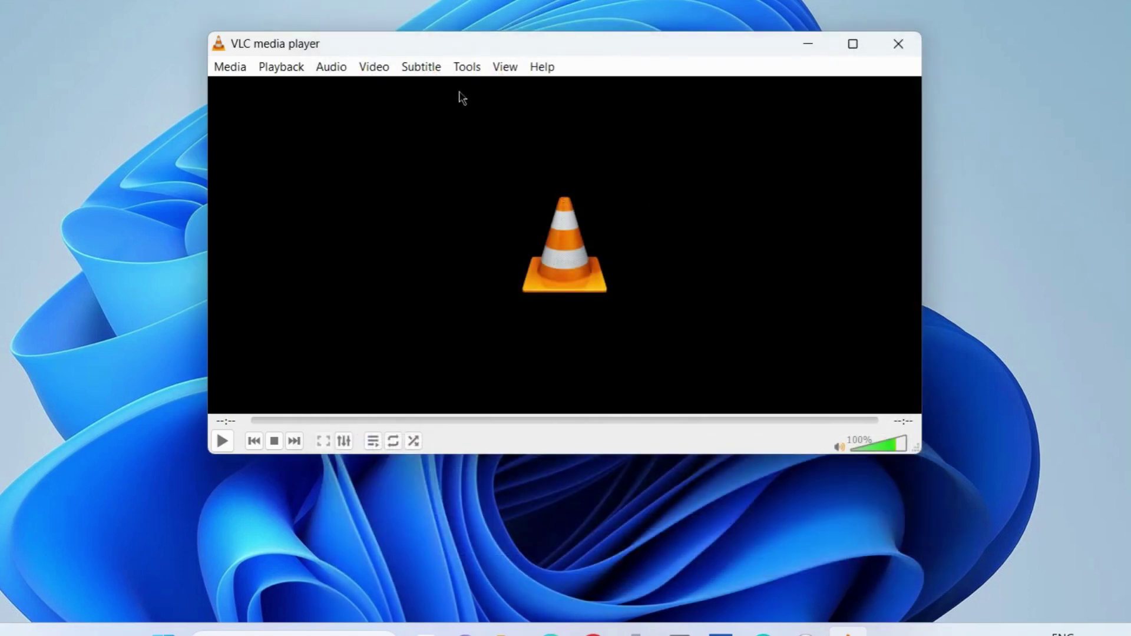
Show all preferences, set the Input / Codecs access module to HTTPS input, and save.
{"action": "left_click", "coordinate": [469, 70]}
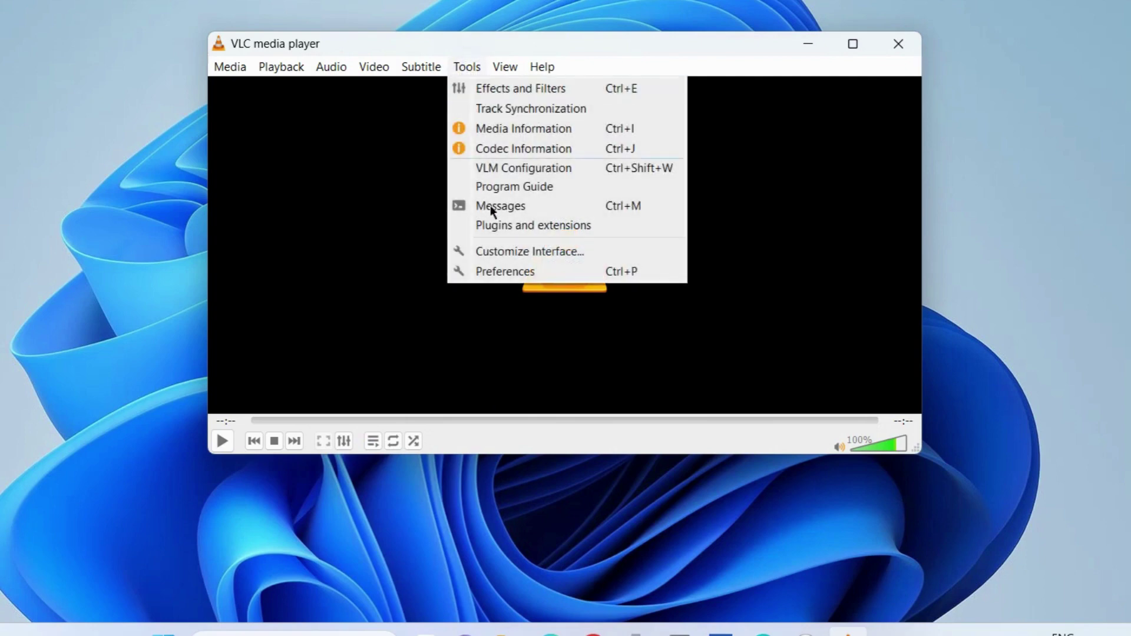
{"action": "left_click", "coordinate": [504, 272]}
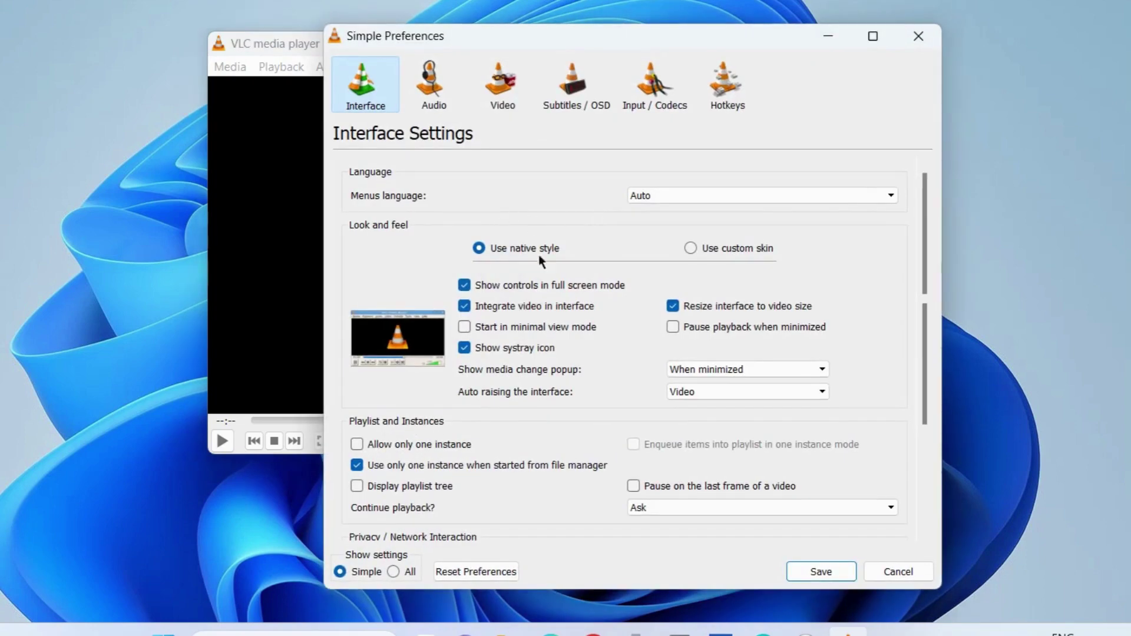
{"action": "left_click", "coordinate": [393, 571]}
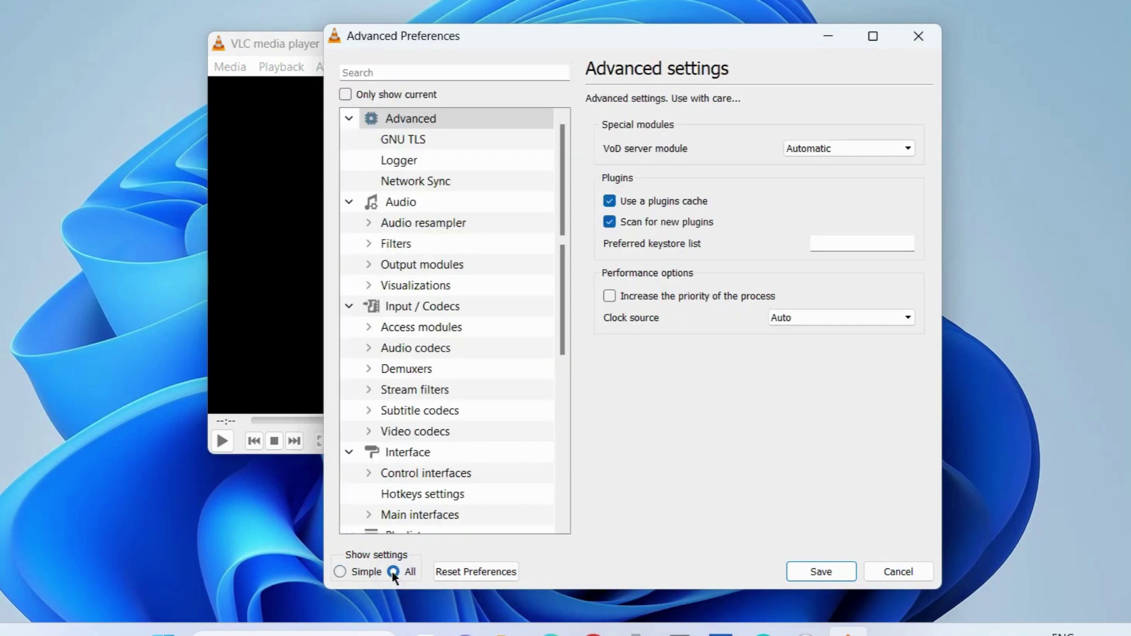
{"action": "left_click", "coordinate": [422, 328]}
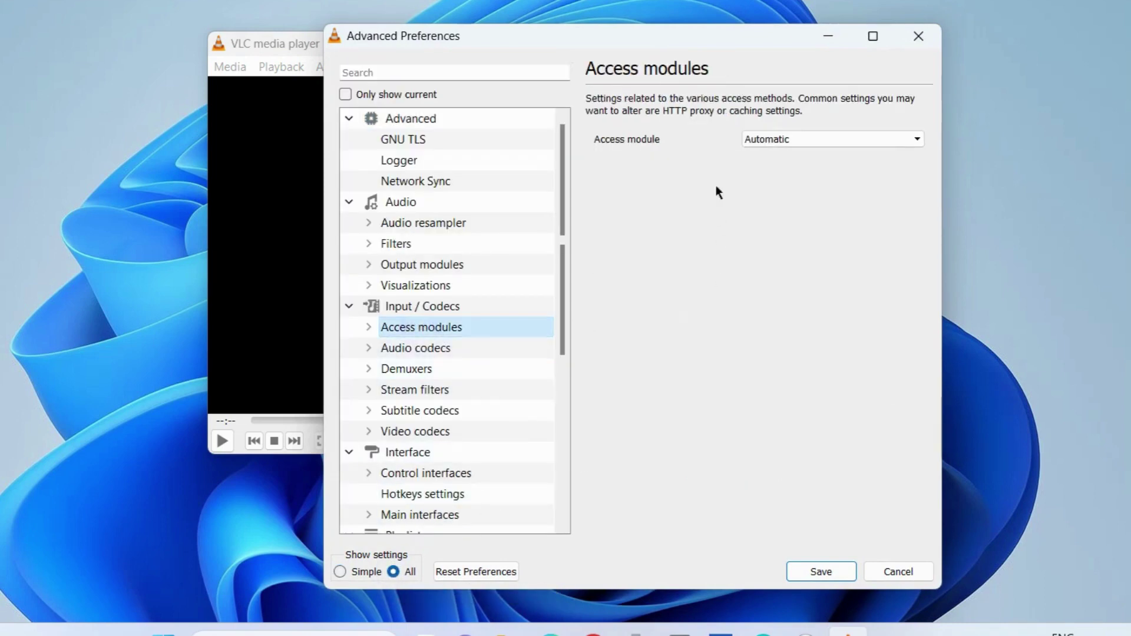
{"action": "left_click", "coordinate": [772, 141]}
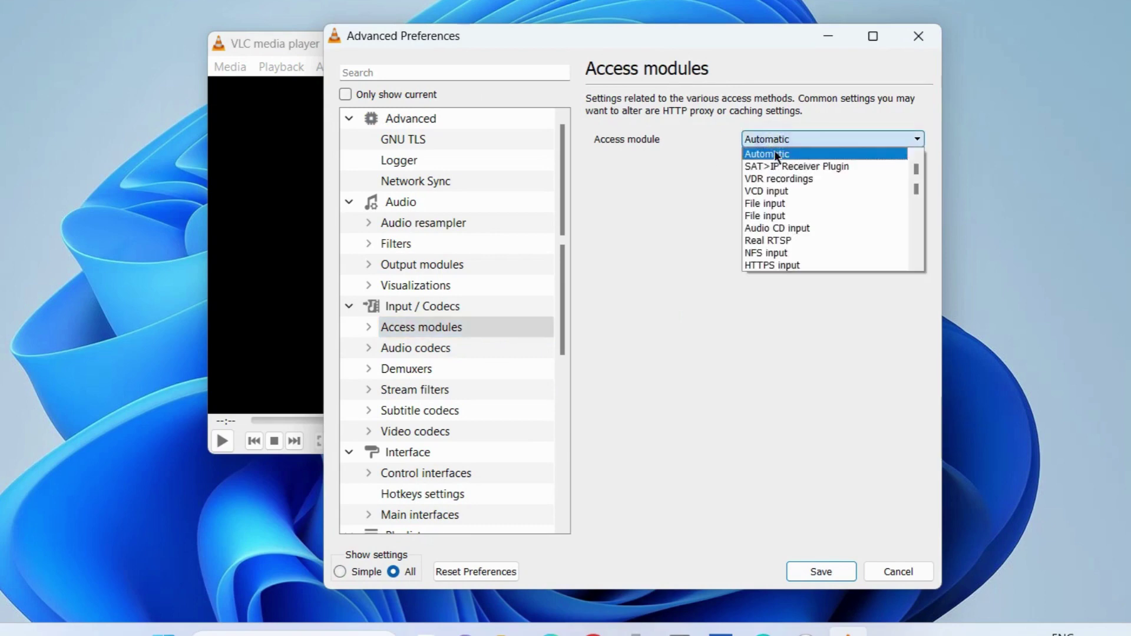
{"action": "left_click", "coordinate": [769, 267]}
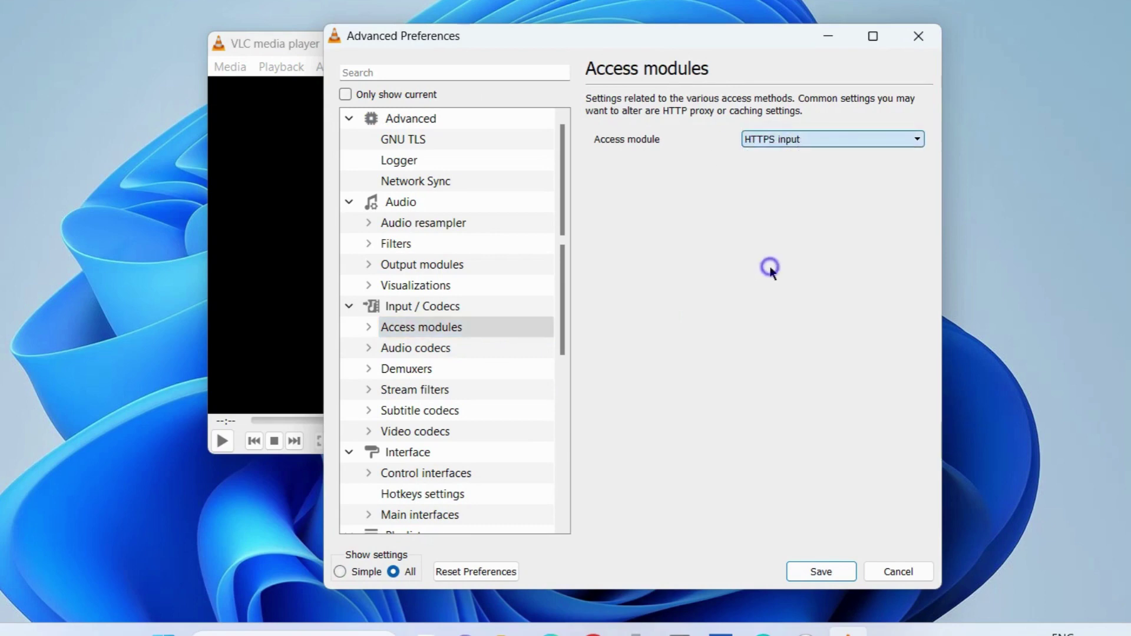
{"action": "left_click", "coordinate": [819, 571]}
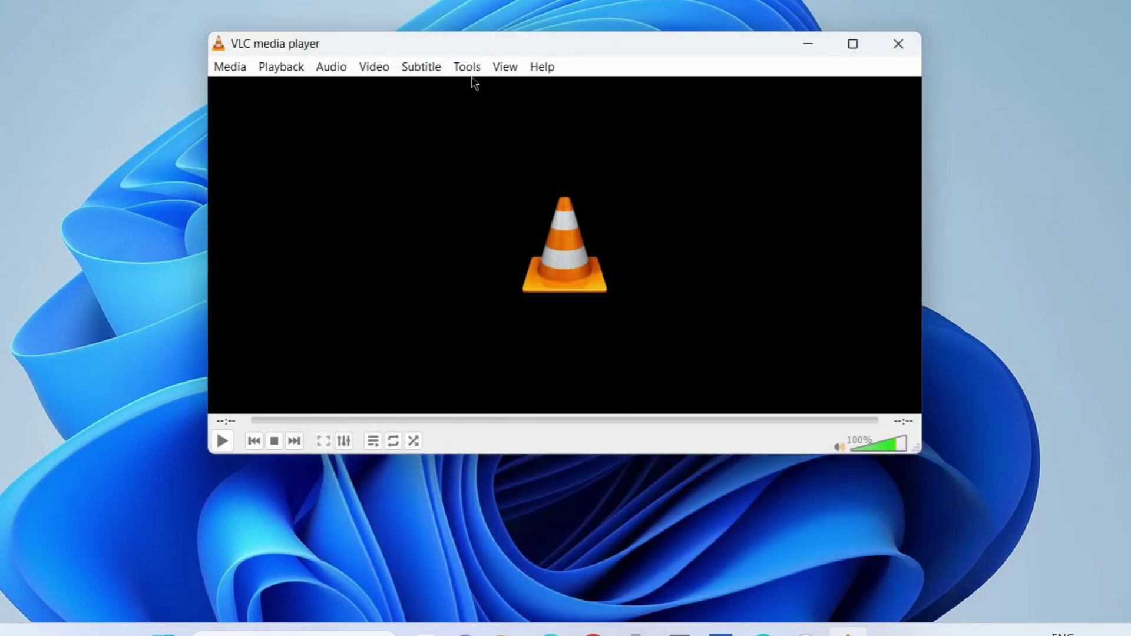
Make sure cookies forwarding is off for the HTTPS access module in the full preferences, save, and close the player.
{"action": "left_click", "coordinate": [472, 69]}
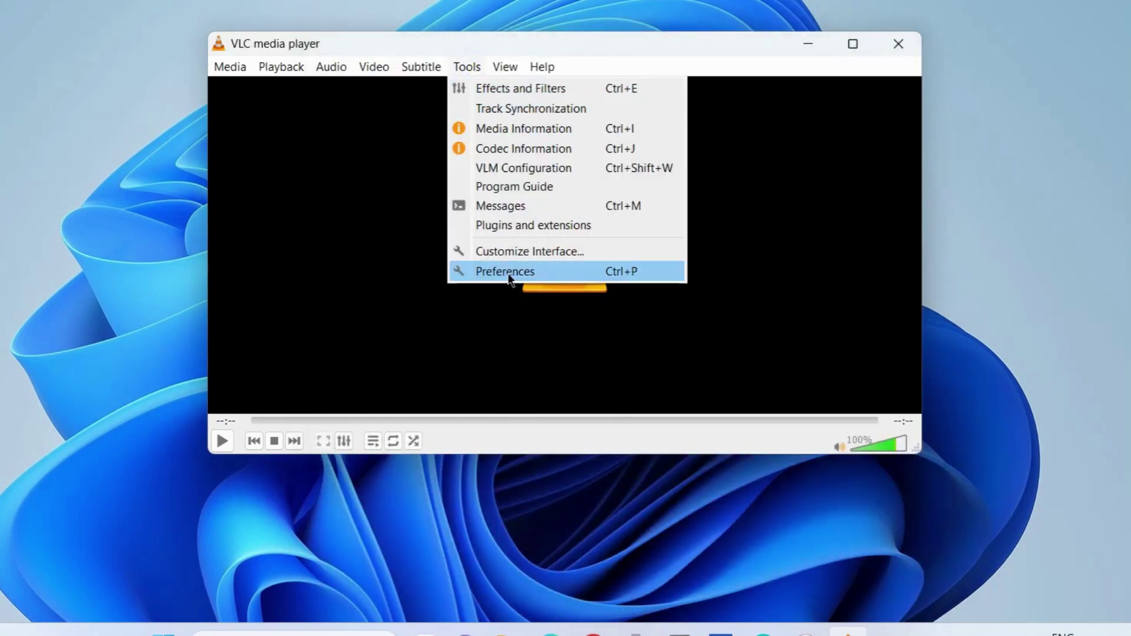
{"action": "left_click", "coordinate": [508, 272]}
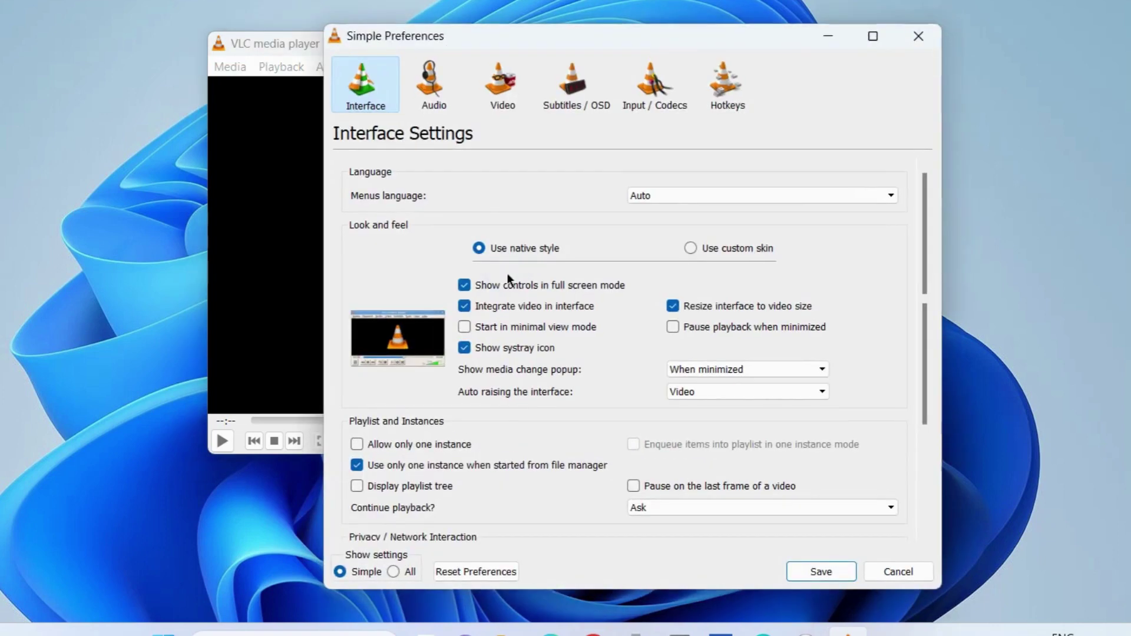
{"action": "left_click", "coordinate": [393, 571]}
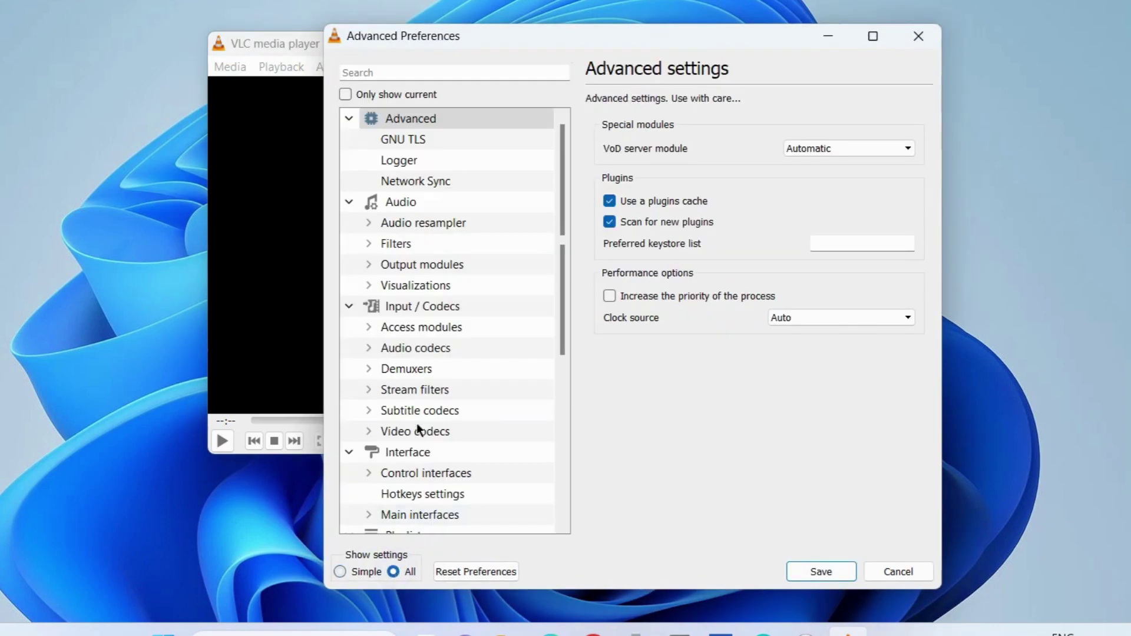
{"action": "left_click", "coordinate": [368, 327]}
{"action": "scroll", "coordinate": [459, 398], "scroll_direction": "down", "scroll_amount": 3}
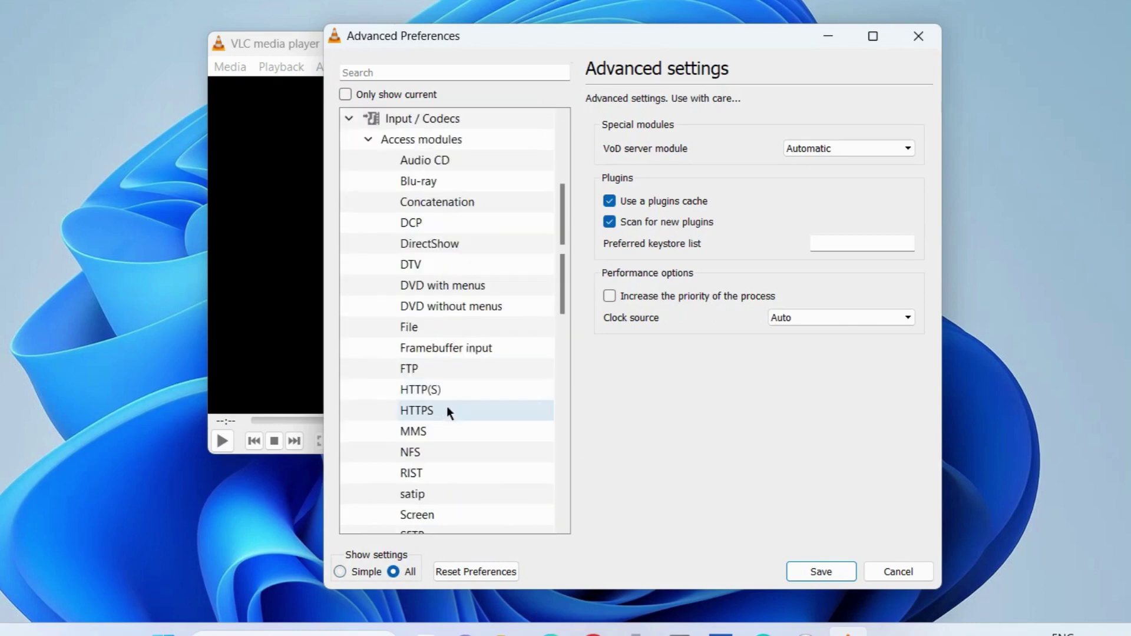
{"action": "left_click", "coordinate": [426, 413]}
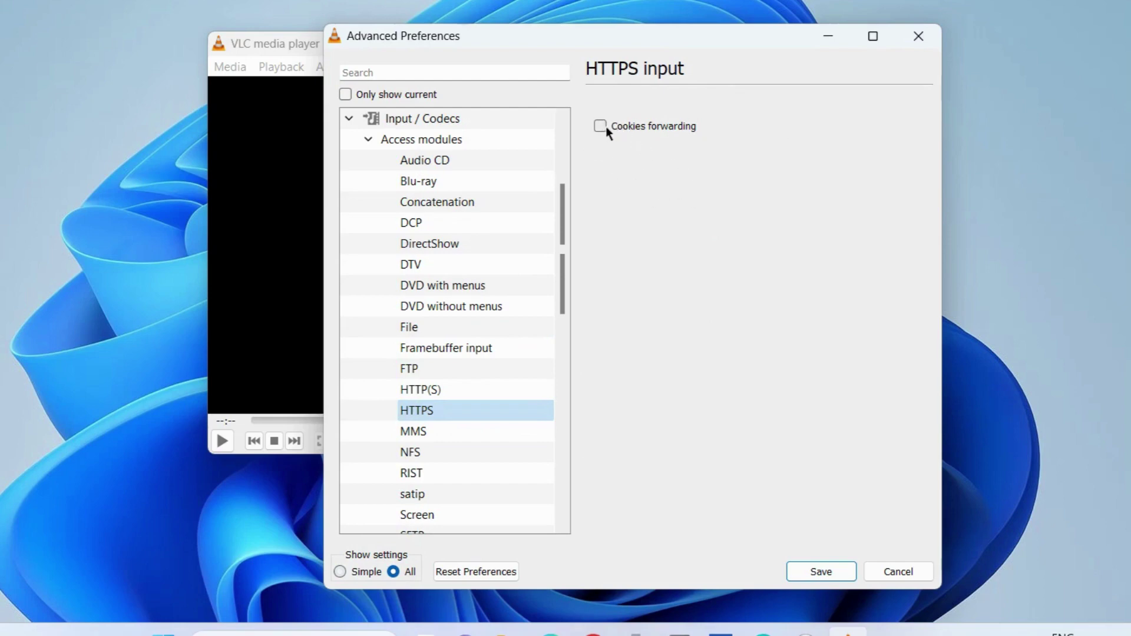
{"action": "left_click", "coordinate": [821, 572]}
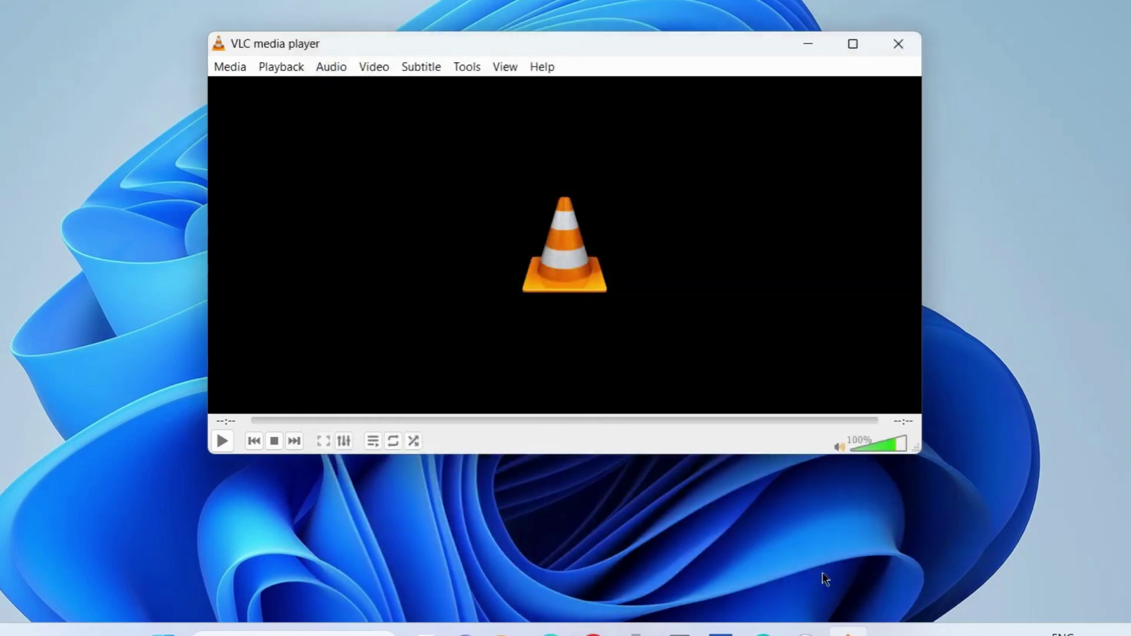
{"action": "left_click", "coordinate": [898, 44]}
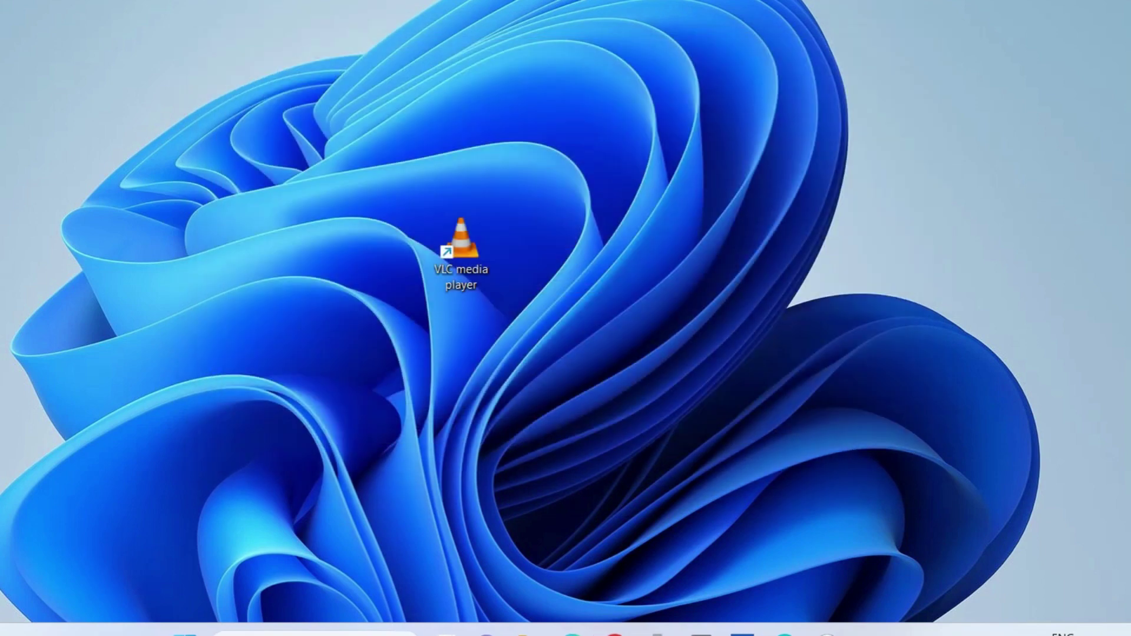
Open Chrome and search Google for "download youtube.lua file vlc".
{"action": "left_click", "coordinate": [593, 631]}
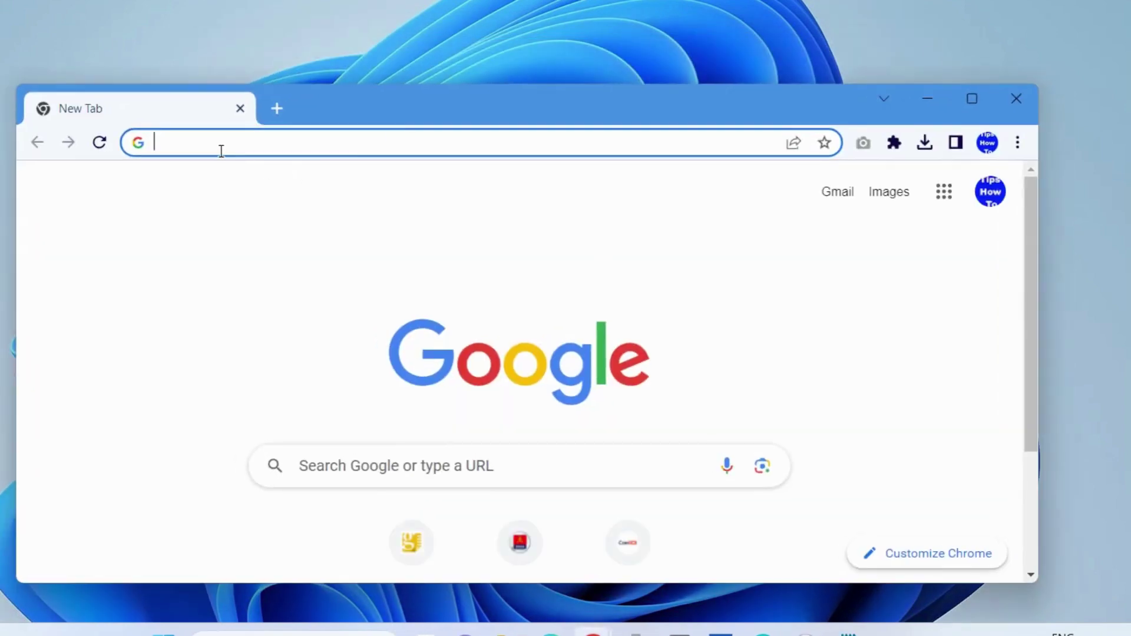
{"action": "type", "text": "download"}
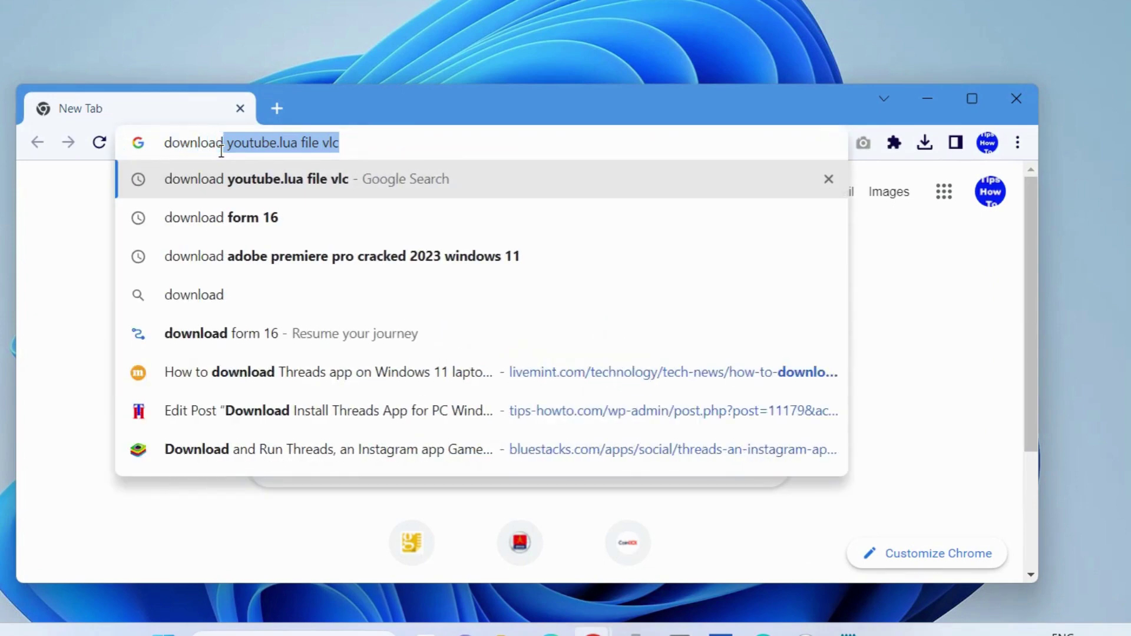
{"action": "type", "text": " y"}
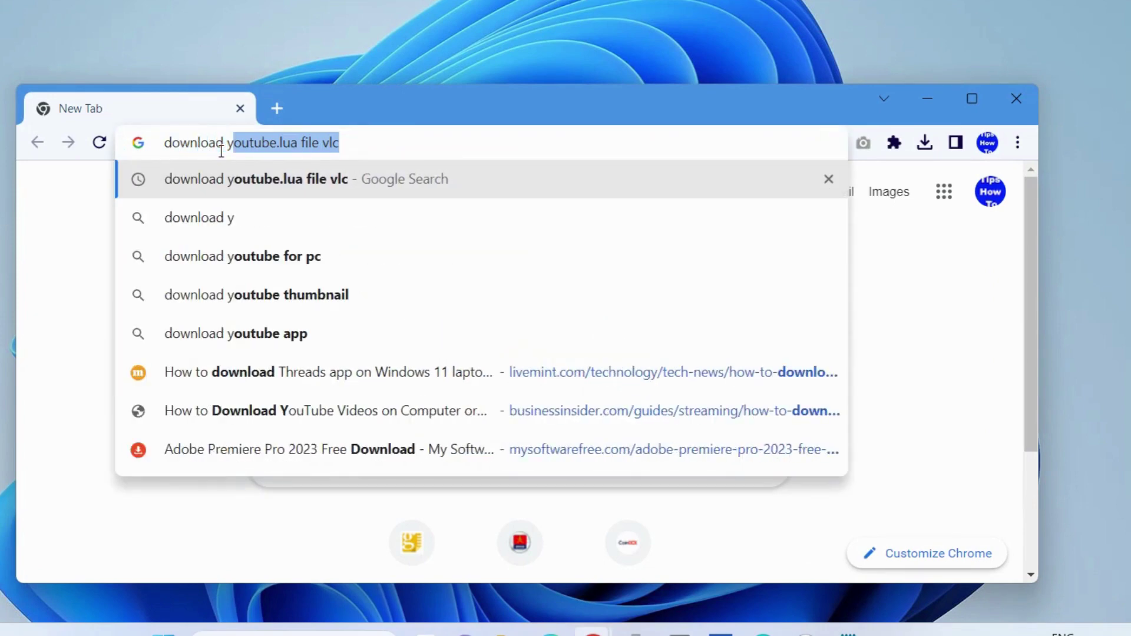
{"action": "type", "text": "outube.lua"}
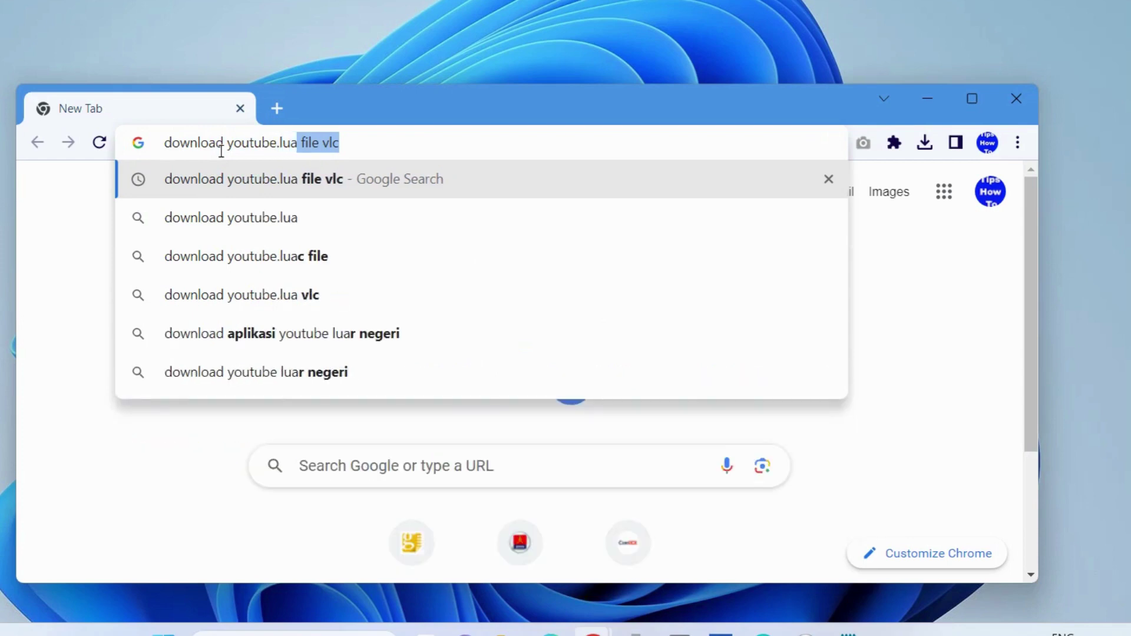
{"action": "type", "text": " file vl"}
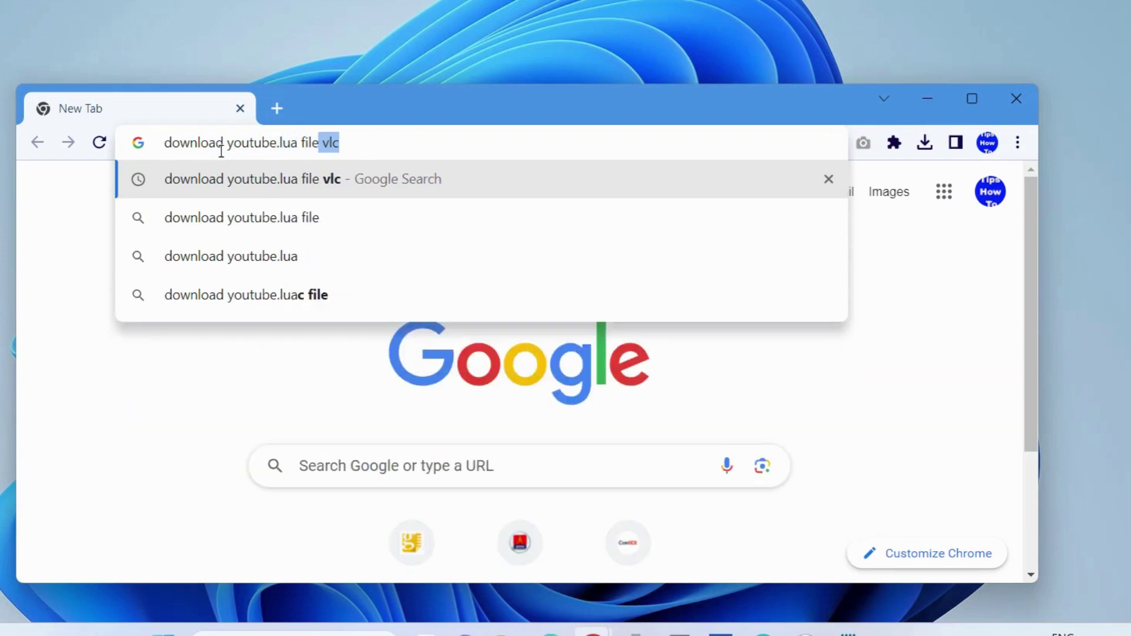
{"action": "type", "text": "c"}
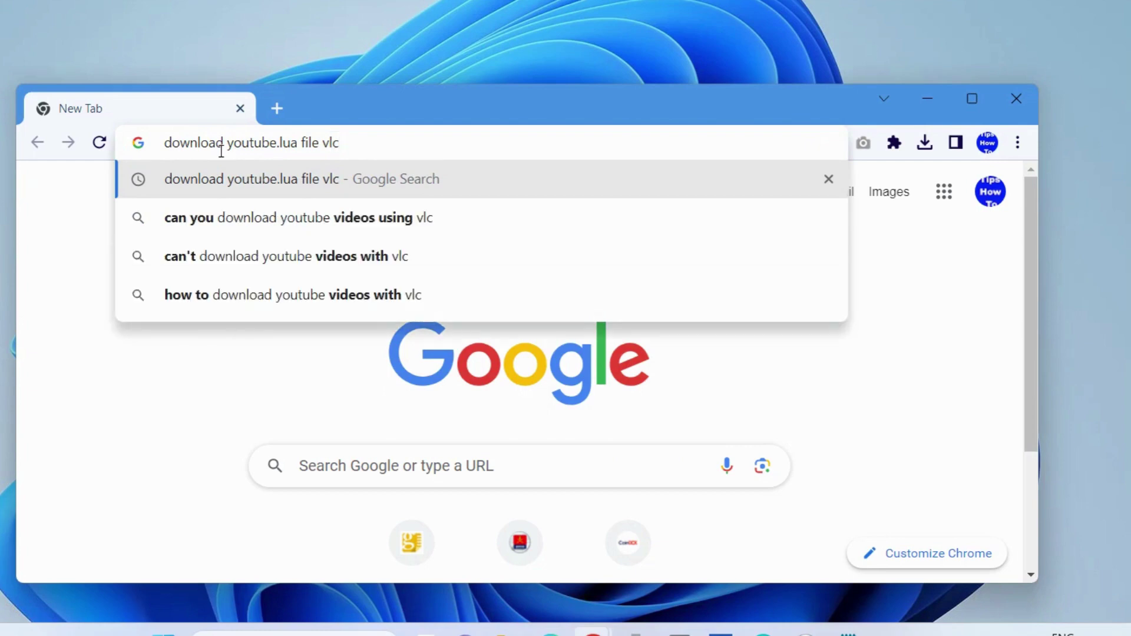
{"action": "key", "text": "Return"}
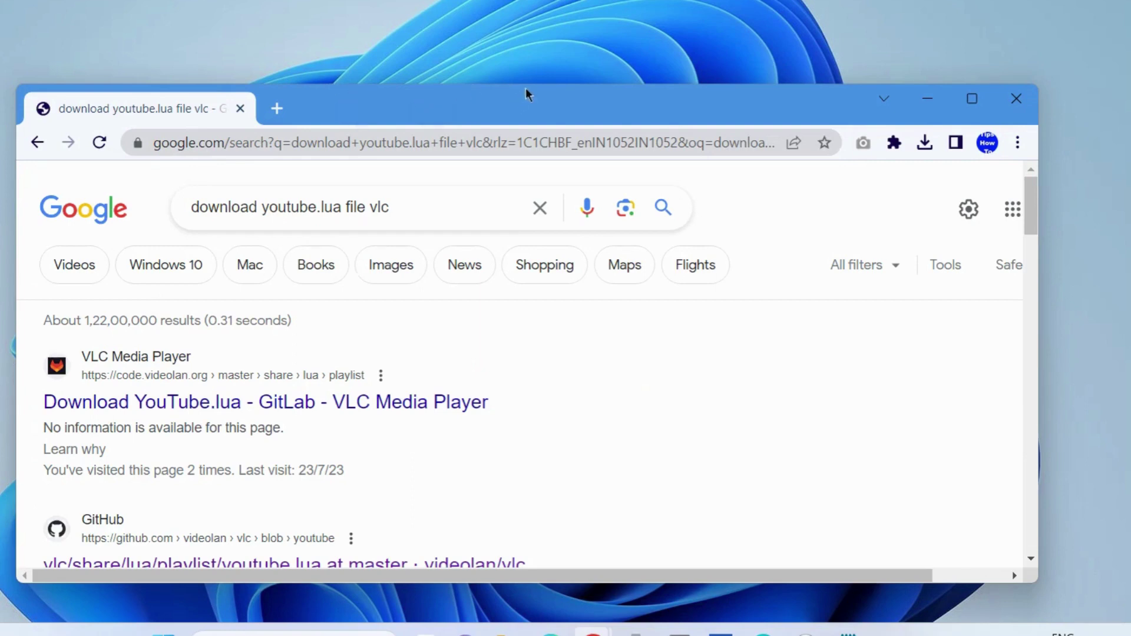
Download the YouTube.lua file from the VLC Media Player GitLab search result and minimize the browser.
{"action": "left_click_drag", "start_coordinate": [454, 107], "coordinate": [533, 90]}
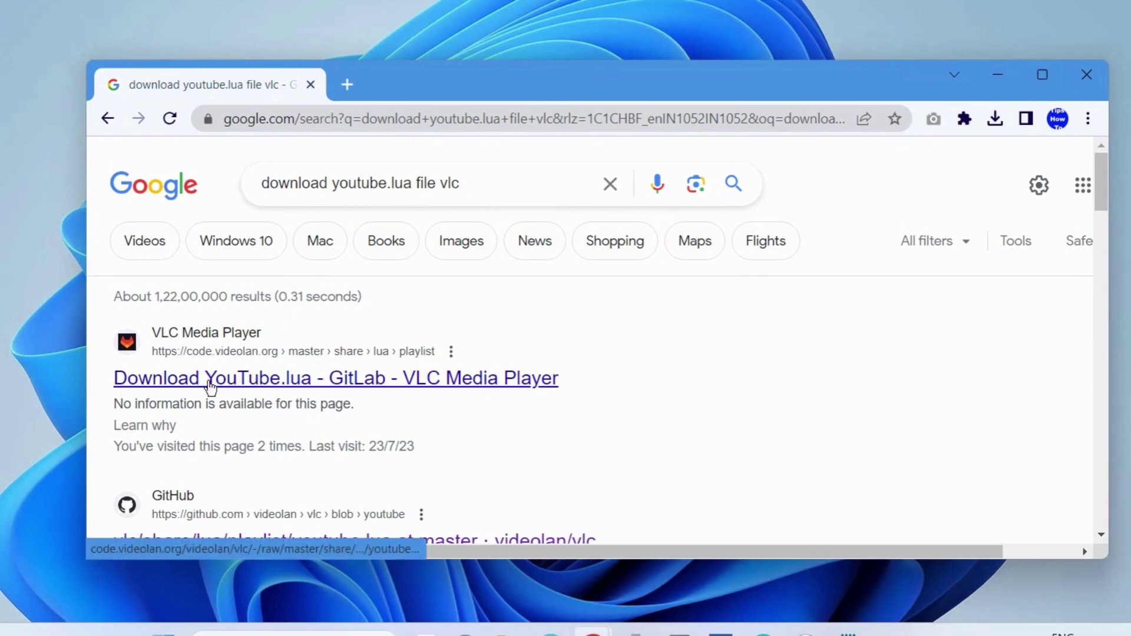
{"action": "left_click", "coordinate": [271, 386]}
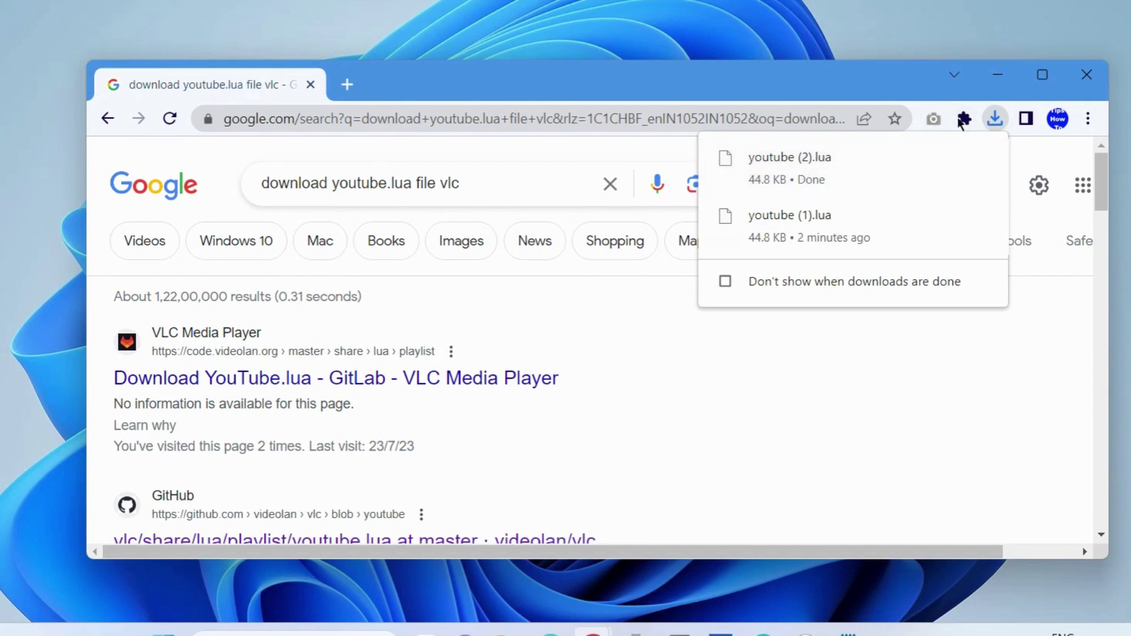
{"action": "left_click", "coordinate": [779, 93]}
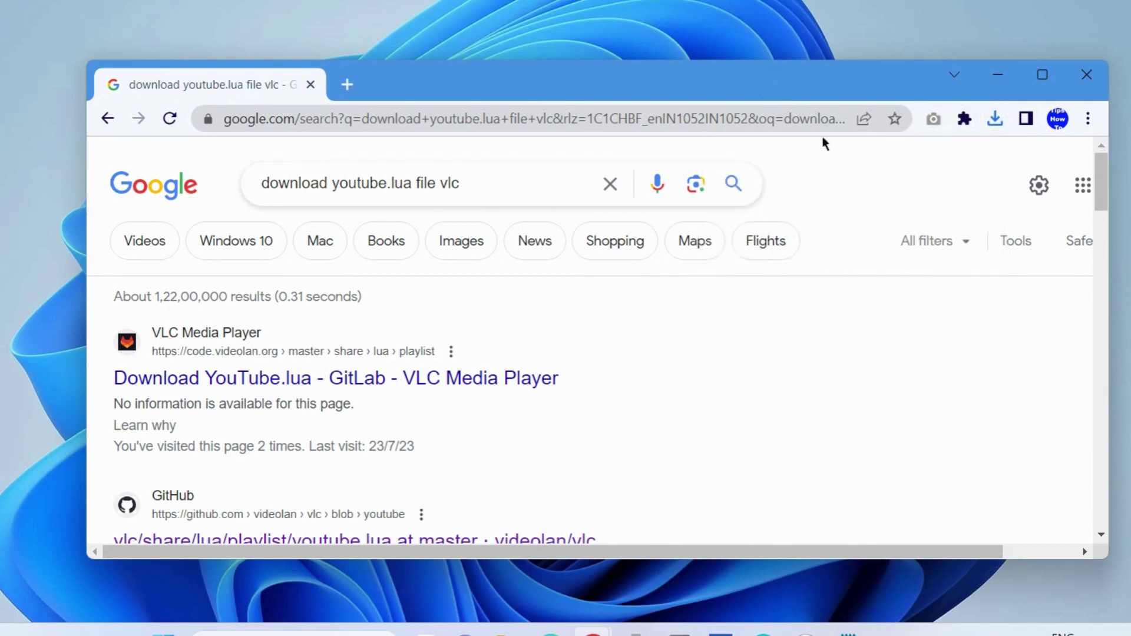
{"action": "left_click", "coordinate": [997, 76]}
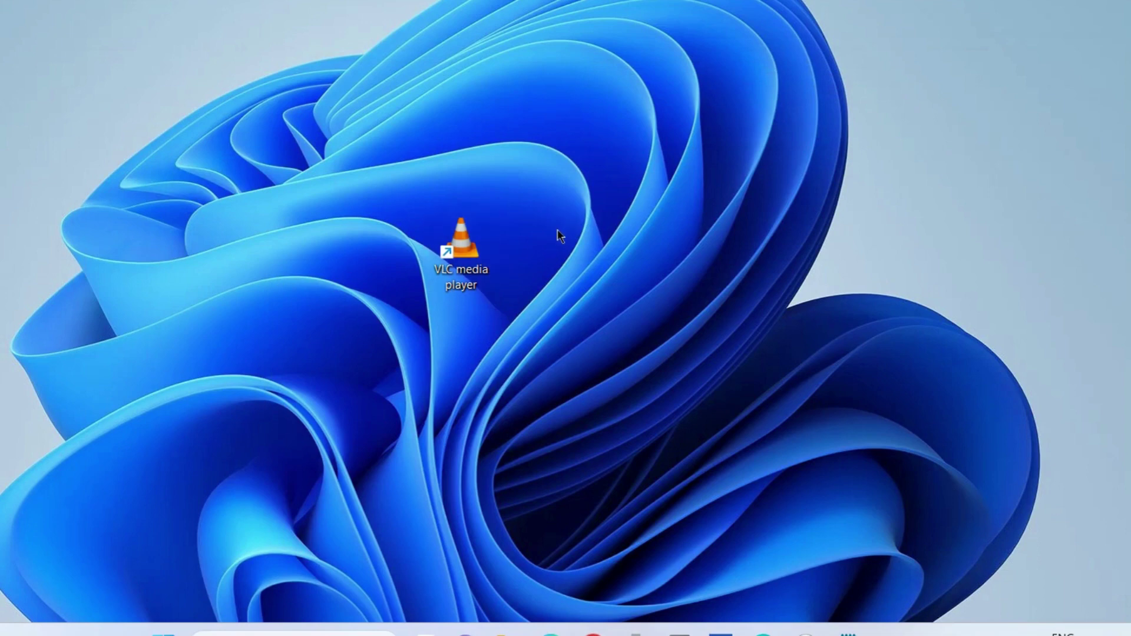
Open File Explorer and go to C:\Program Files\VideoLAN\VLC\lua\playlist.
{"action": "key", "text": "super+e"}
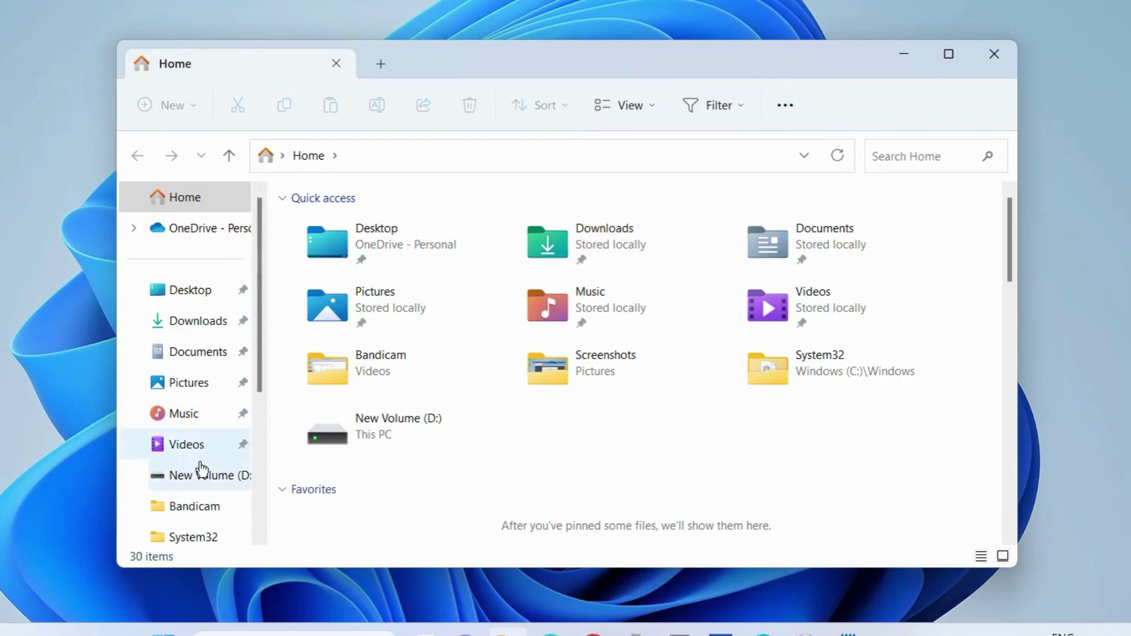
{"action": "scroll", "coordinate": [197, 353], "scroll_direction": "down", "scroll_amount": 2}
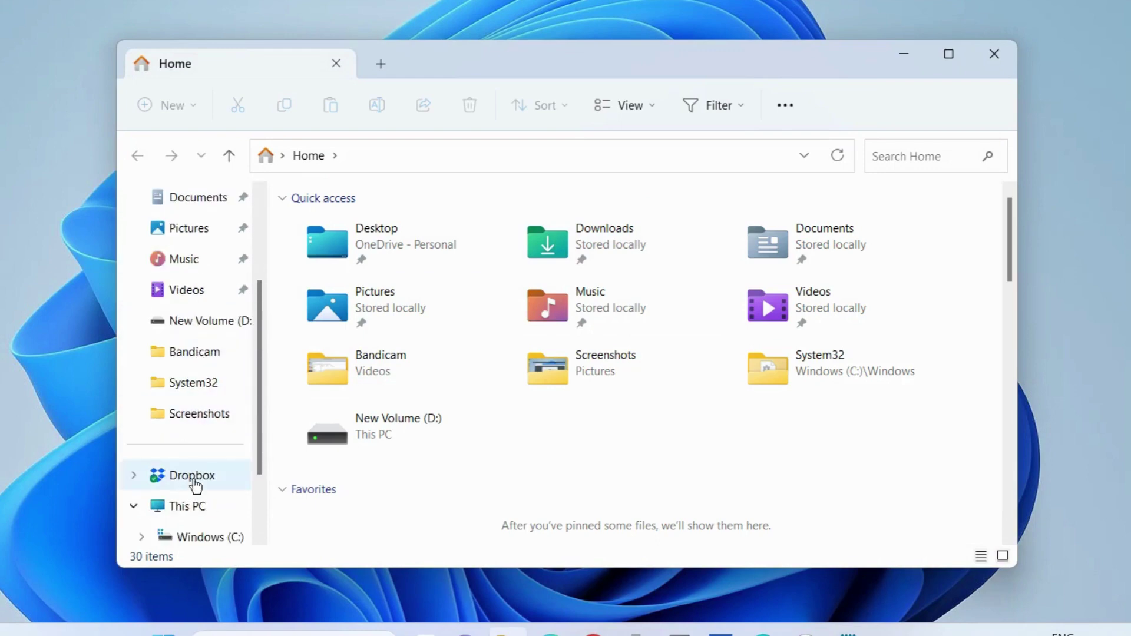
{"action": "left_click", "coordinate": [191, 512]}
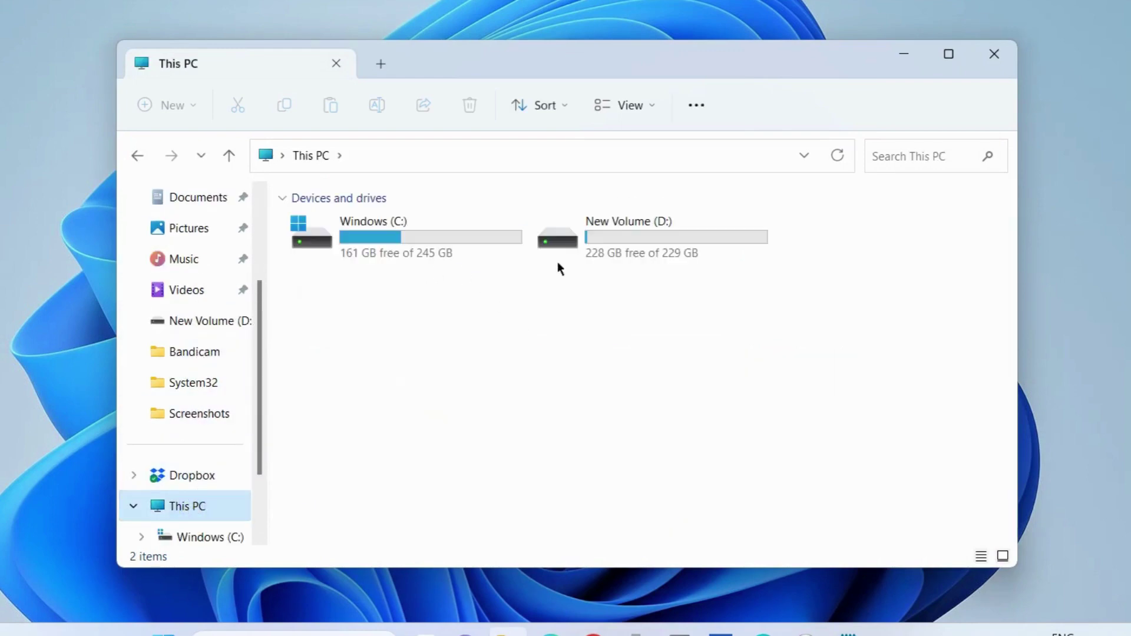
{"action": "double_click", "coordinate": [333, 243]}
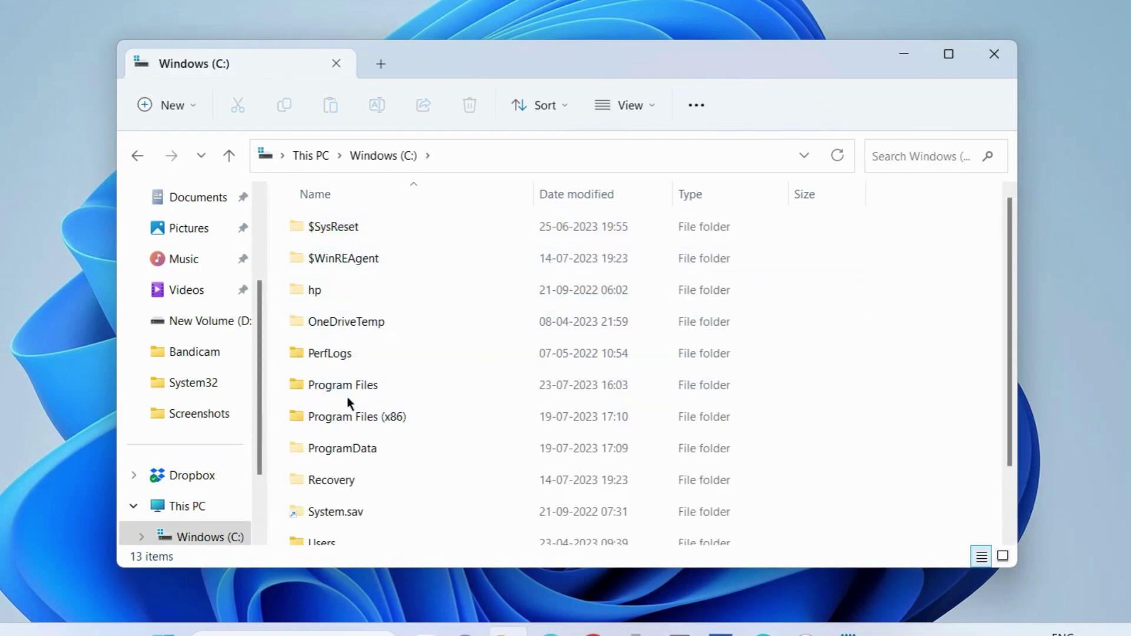
{"action": "double_click", "coordinate": [345, 389]}
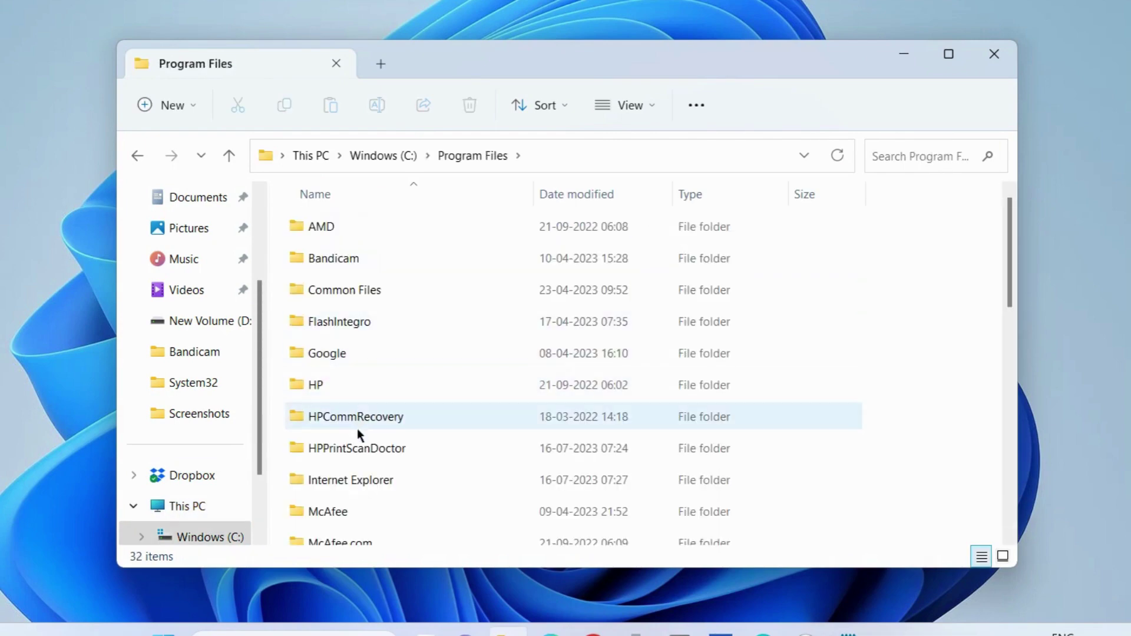
{"action": "scroll", "coordinate": [359, 427], "scroll_direction": "down", "scroll_amount": 4}
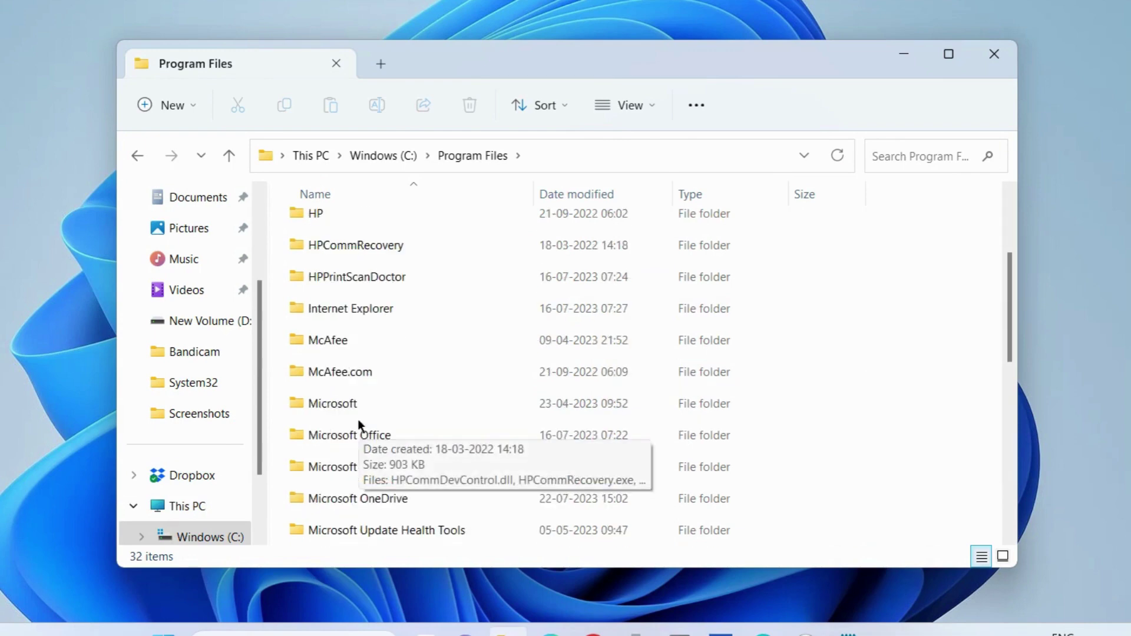
{"action": "scroll", "coordinate": [359, 424], "scroll_direction": "down", "scroll_amount": 3}
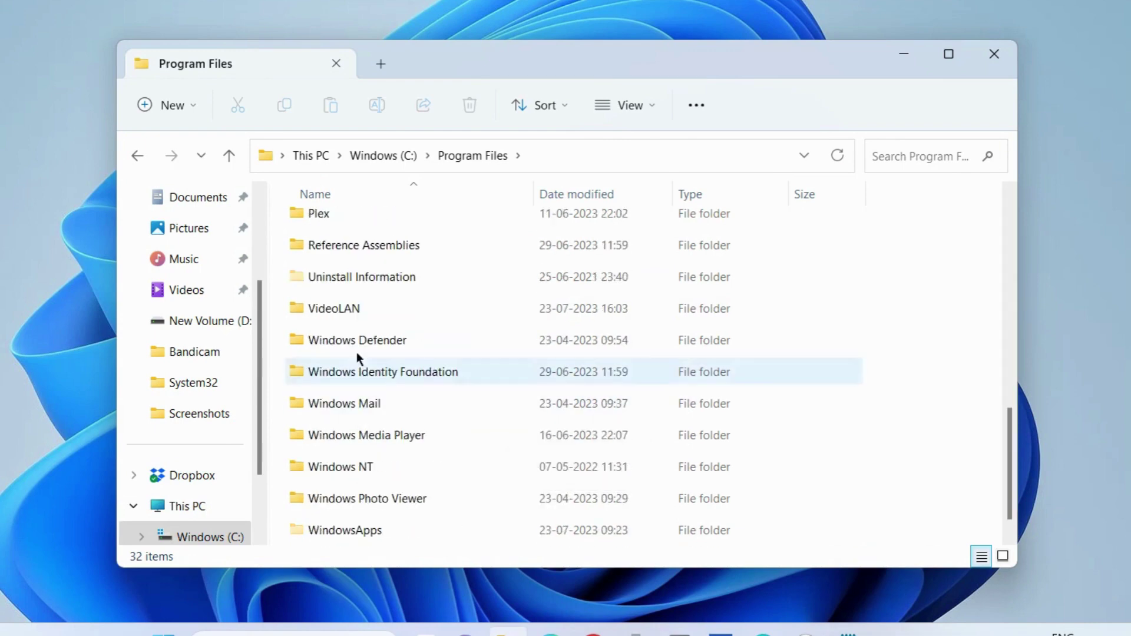
{"action": "double_click", "coordinate": [335, 312]}
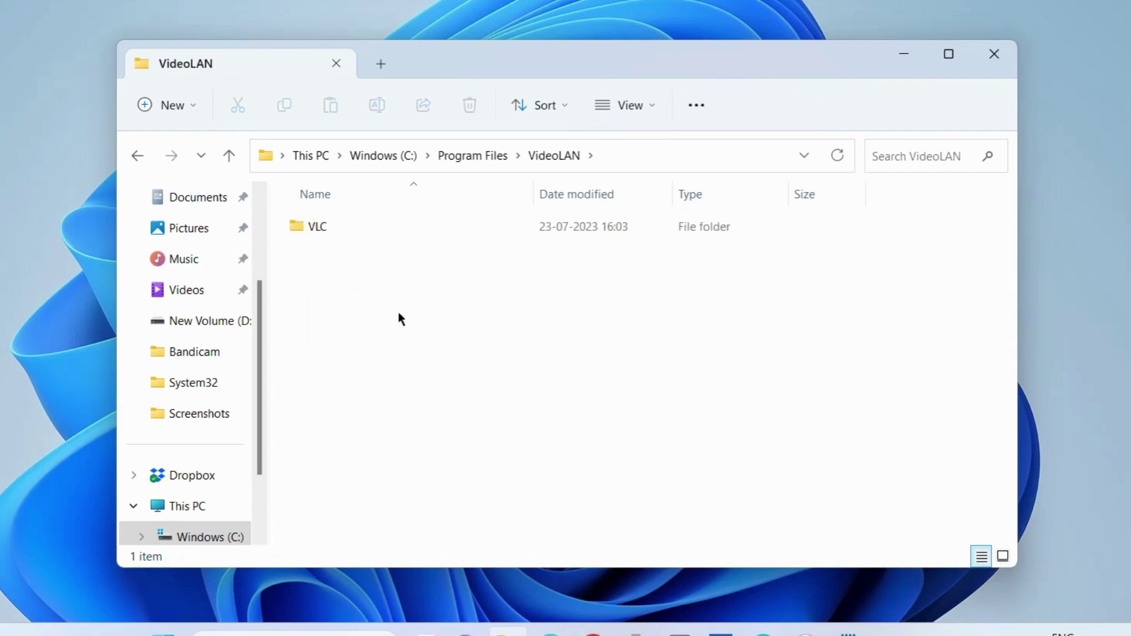
{"action": "double_click", "coordinate": [318, 230]}
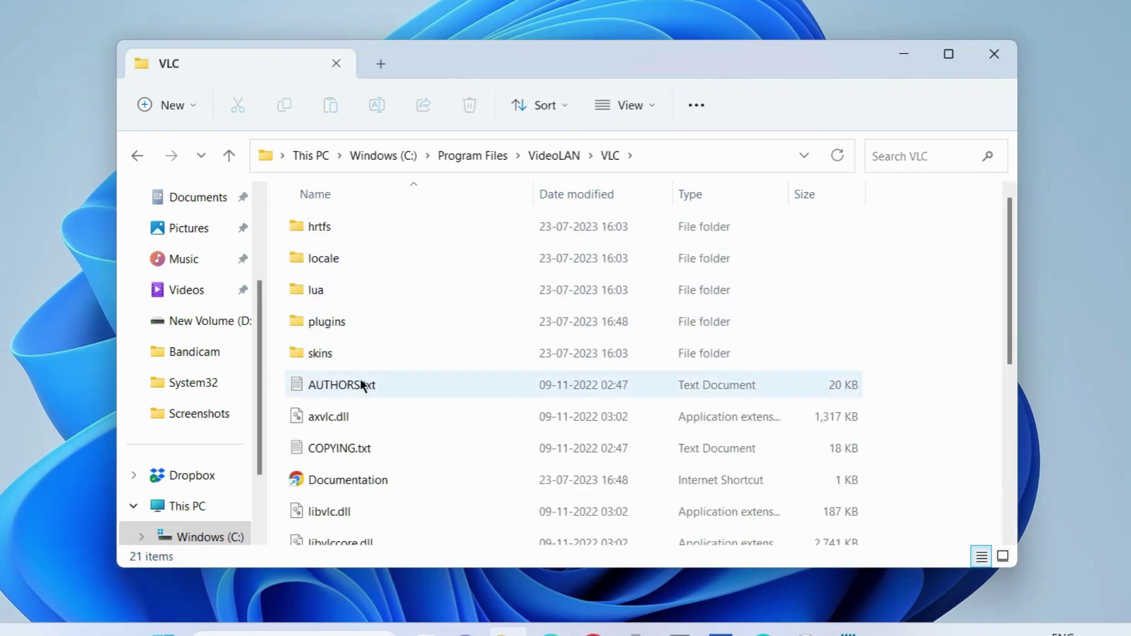
{"action": "double_click", "coordinate": [317, 291]}
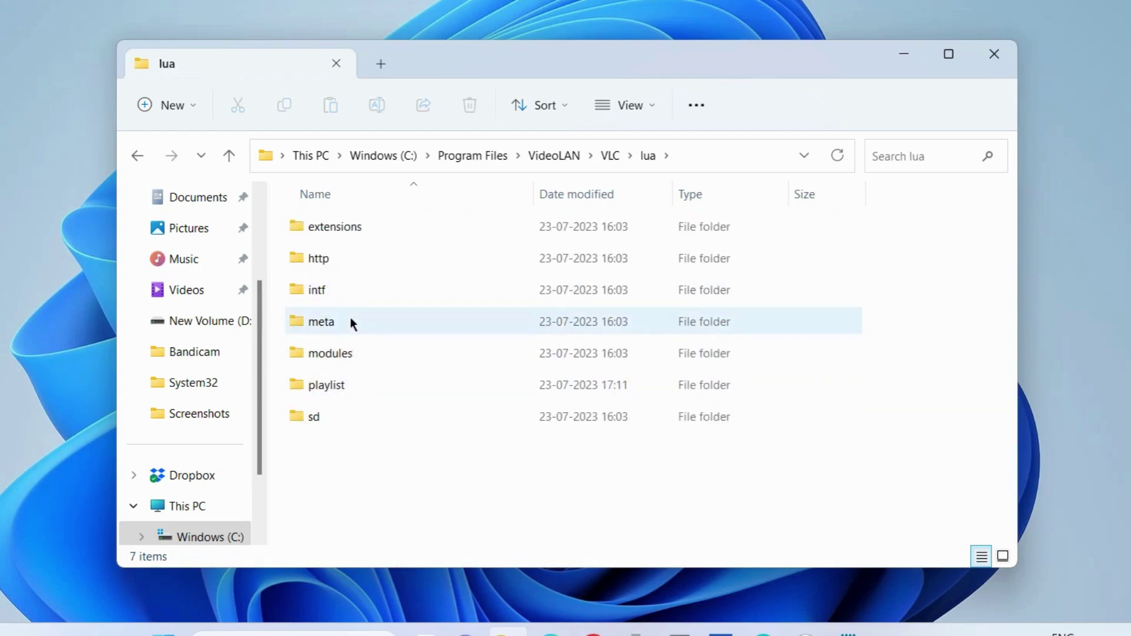
{"action": "double_click", "coordinate": [324, 385]}
Delete the existing youtube.lua file from VLC's playlist folder.
{"action": "scroll", "coordinate": [373, 412], "scroll_direction": "down", "scroll_amount": 3}
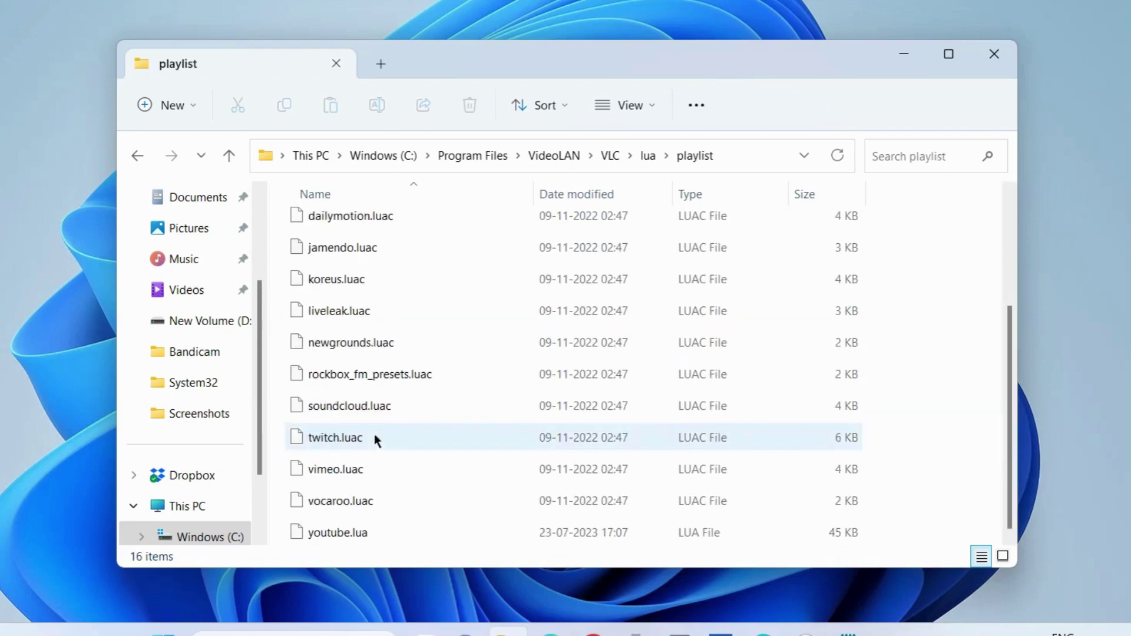
{"action": "left_click", "coordinate": [347, 536]}
{"action": "right_click", "coordinate": [344, 537]}
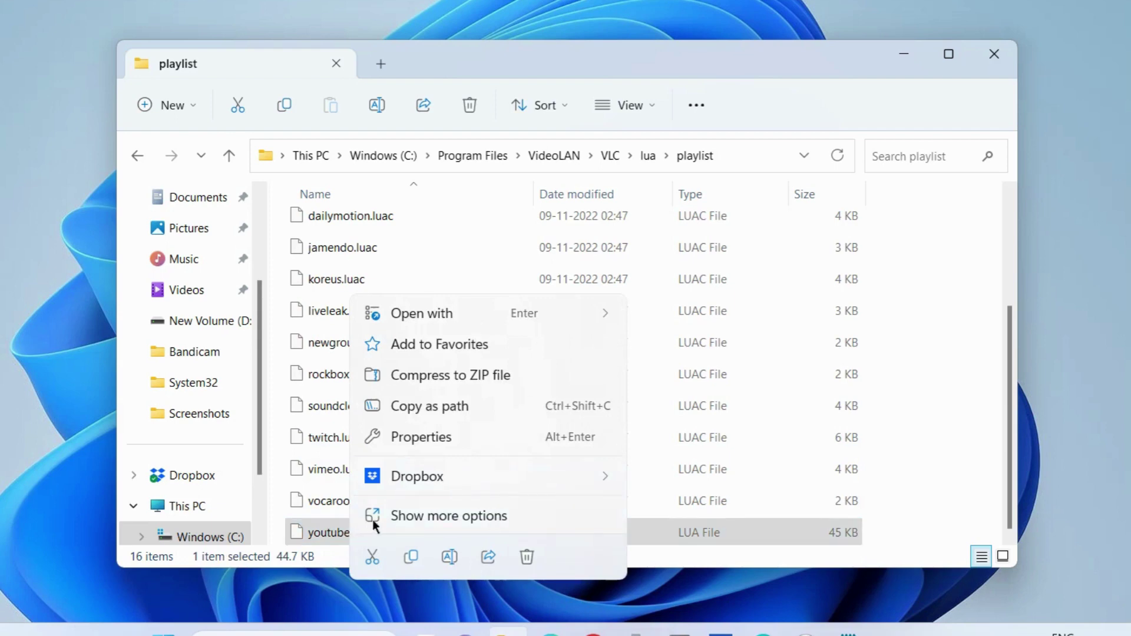
{"action": "left_click", "coordinate": [526, 558]}
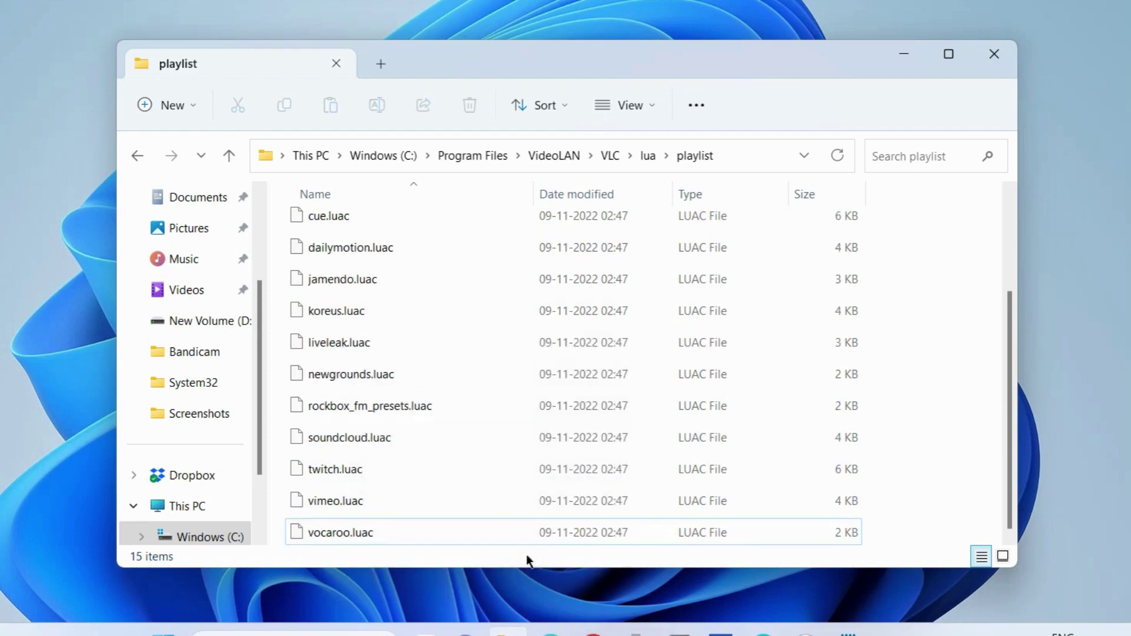
{"action": "scroll", "coordinate": [507, 386], "scroll_direction": "up", "scroll_amount": 3}
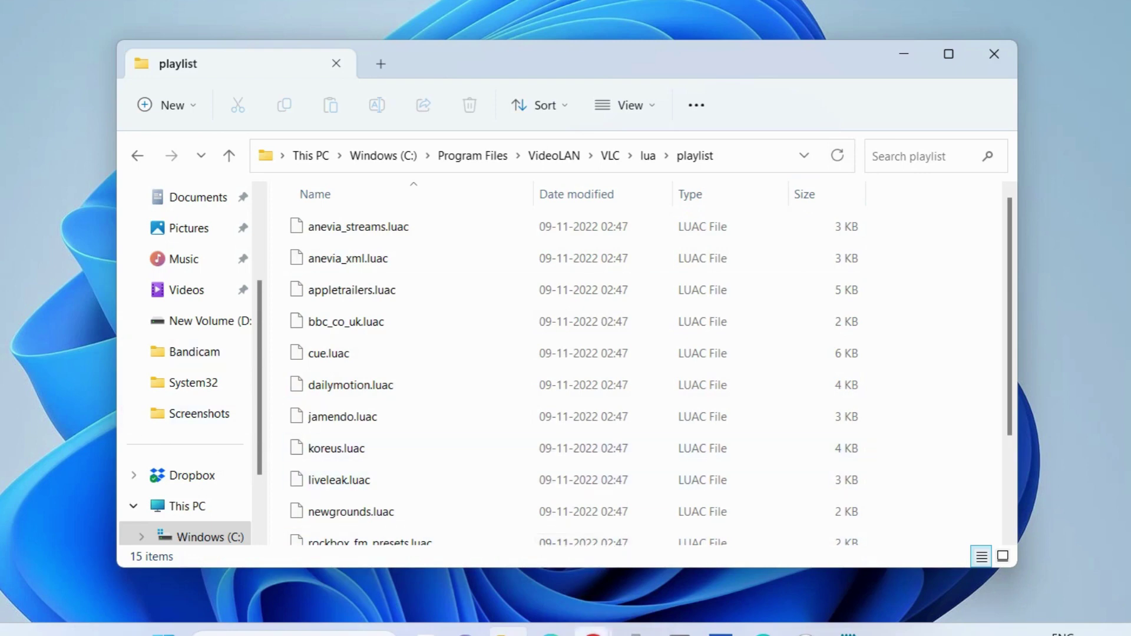
Show the downloaded youtube (2).lua in its folder from Chrome, copy the file, close that folder, and minimize the browser.
{"action": "mouse_move", "coordinate": [597, 634]}
{"action": "left_click", "coordinate": [686, 596]}
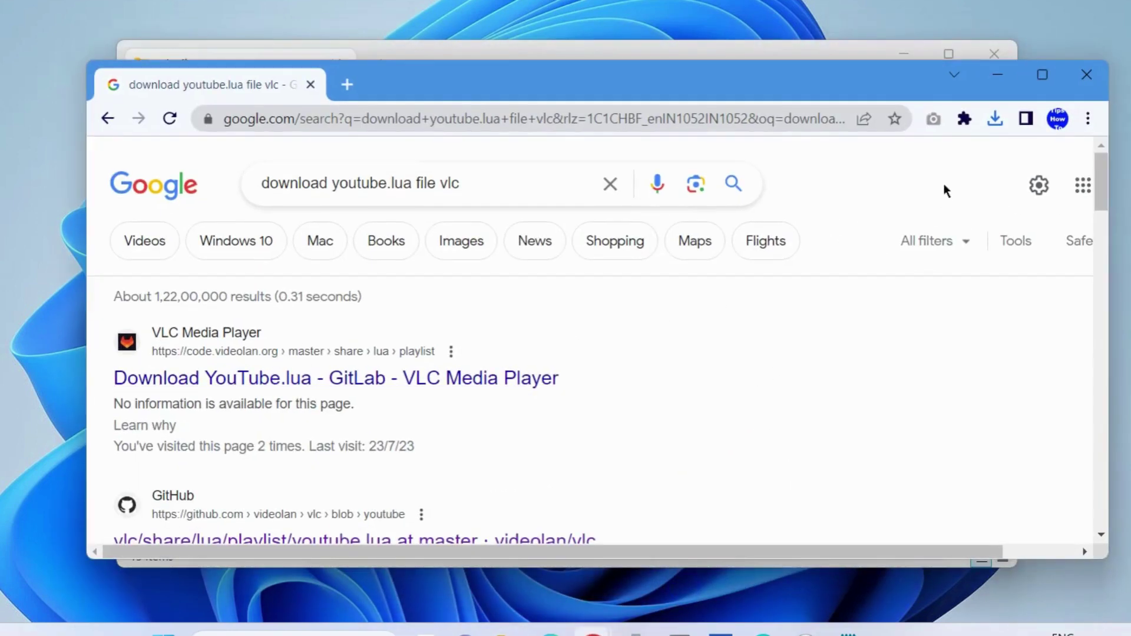
{"action": "left_click", "coordinate": [995, 119]}
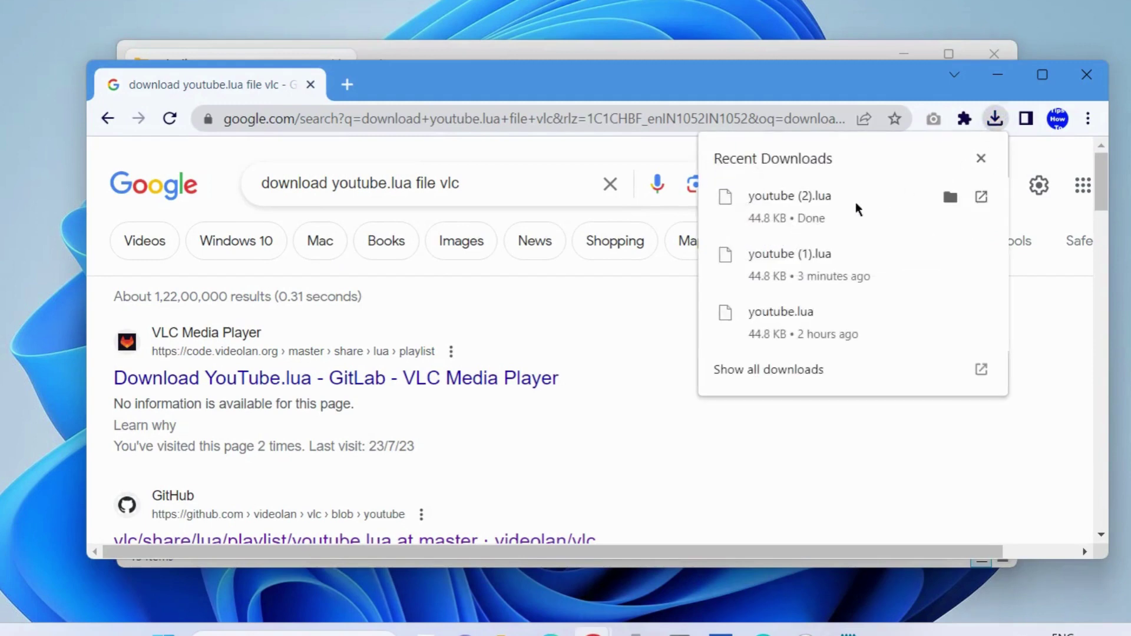
{"action": "right_click", "coordinate": [795, 210]}
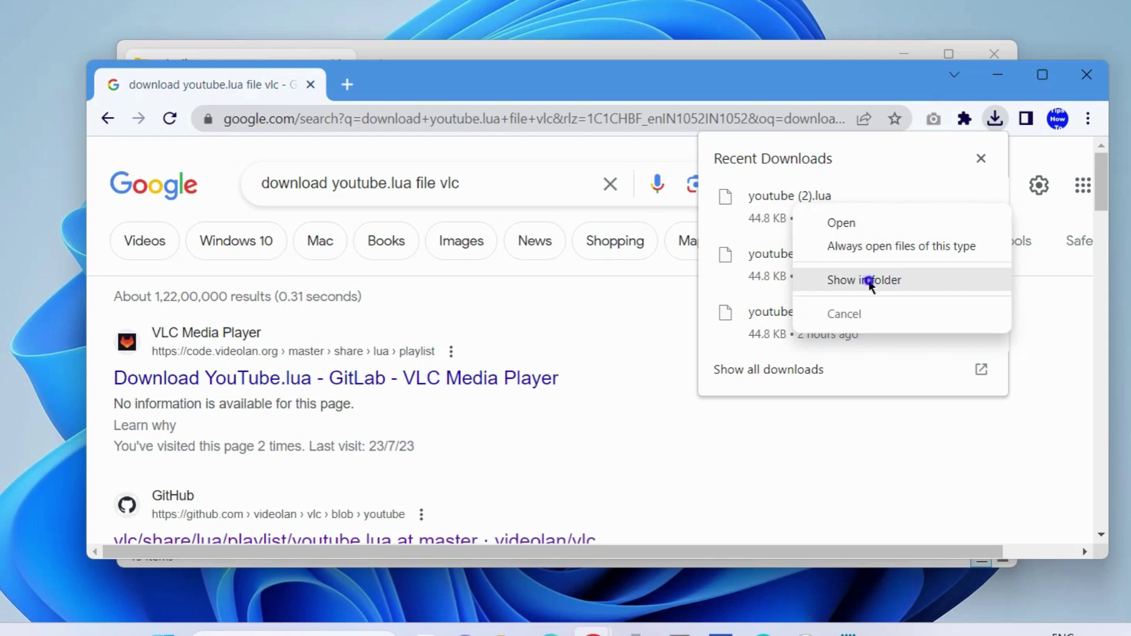
{"action": "left_click", "coordinate": [868, 281]}
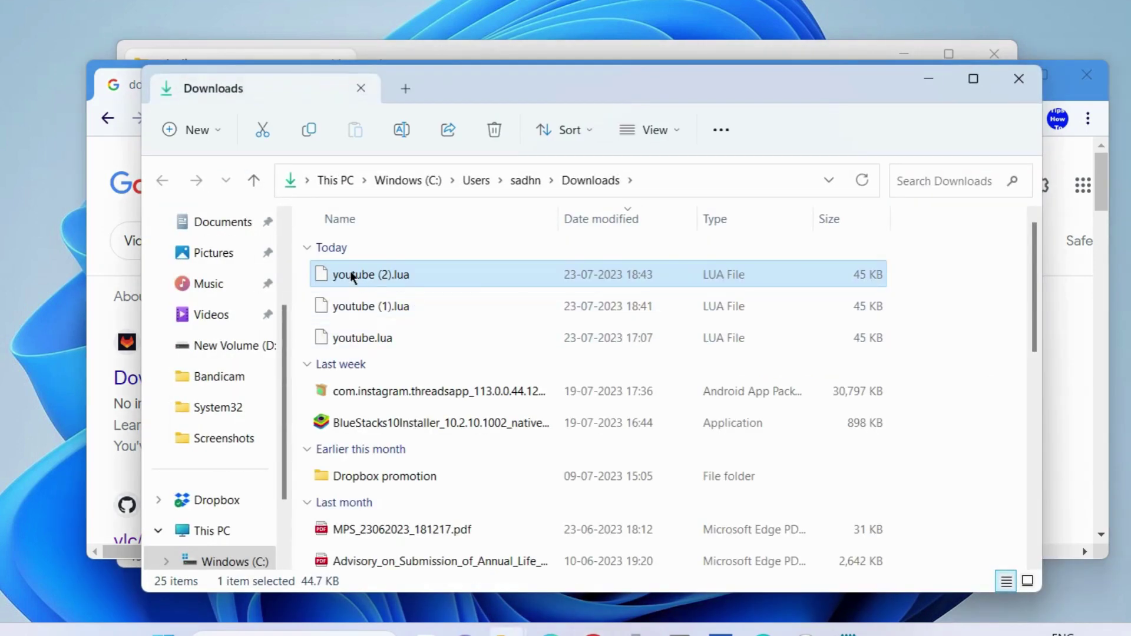
{"action": "right_click", "coordinate": [352, 277]}
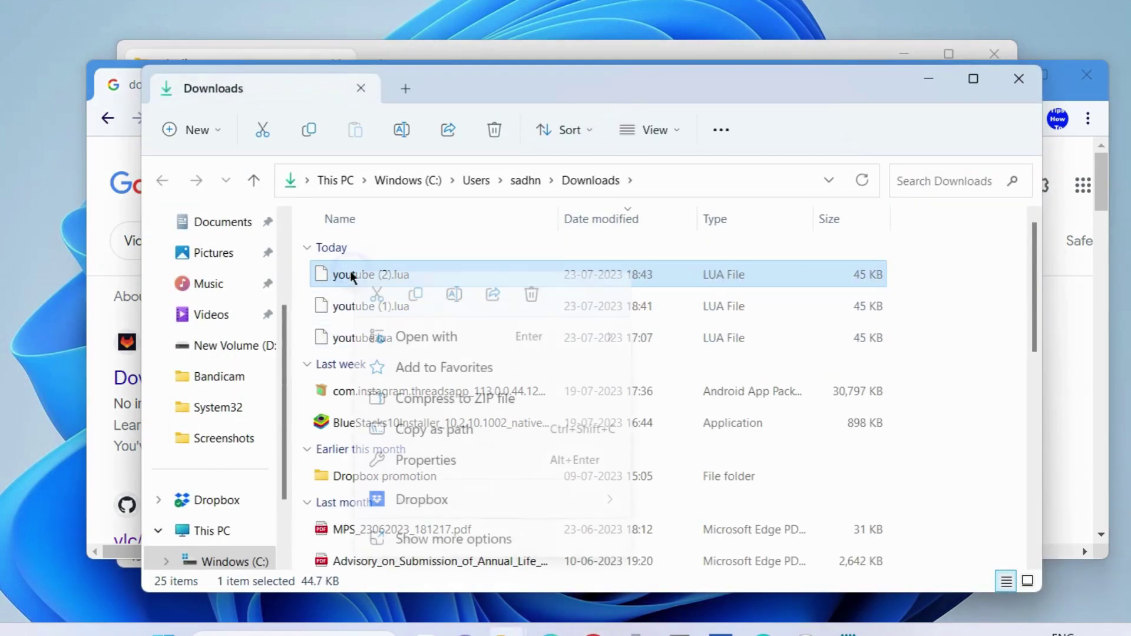
{"action": "left_click", "coordinate": [416, 294]}
{"action": "left_click", "coordinate": [1018, 84]}
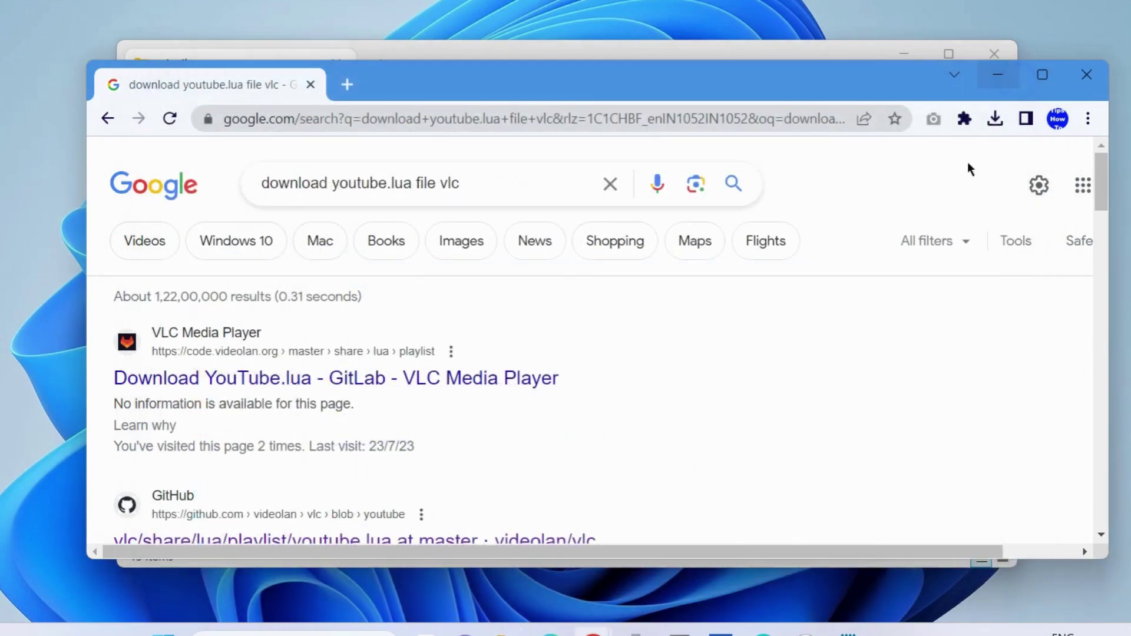
{"action": "left_click", "coordinate": [997, 77]}
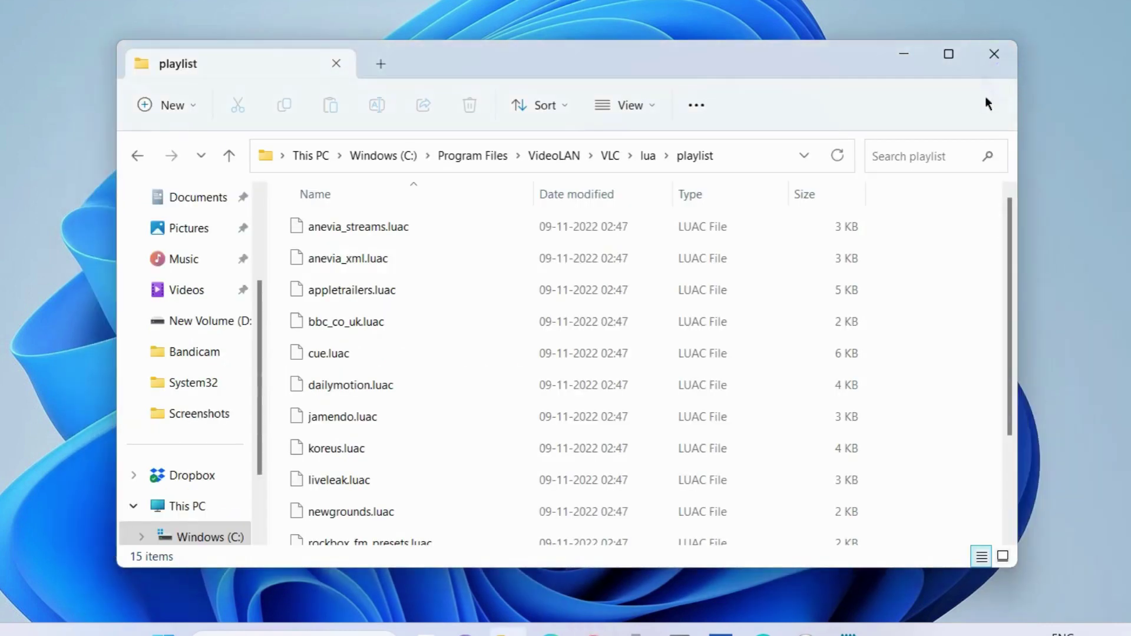
Paste youtube (2).lua into VLC's playlist folder with administrator permission, and close the folder window.
{"action": "scroll", "coordinate": [471, 335], "scroll_direction": "down", "scroll_amount": 2}
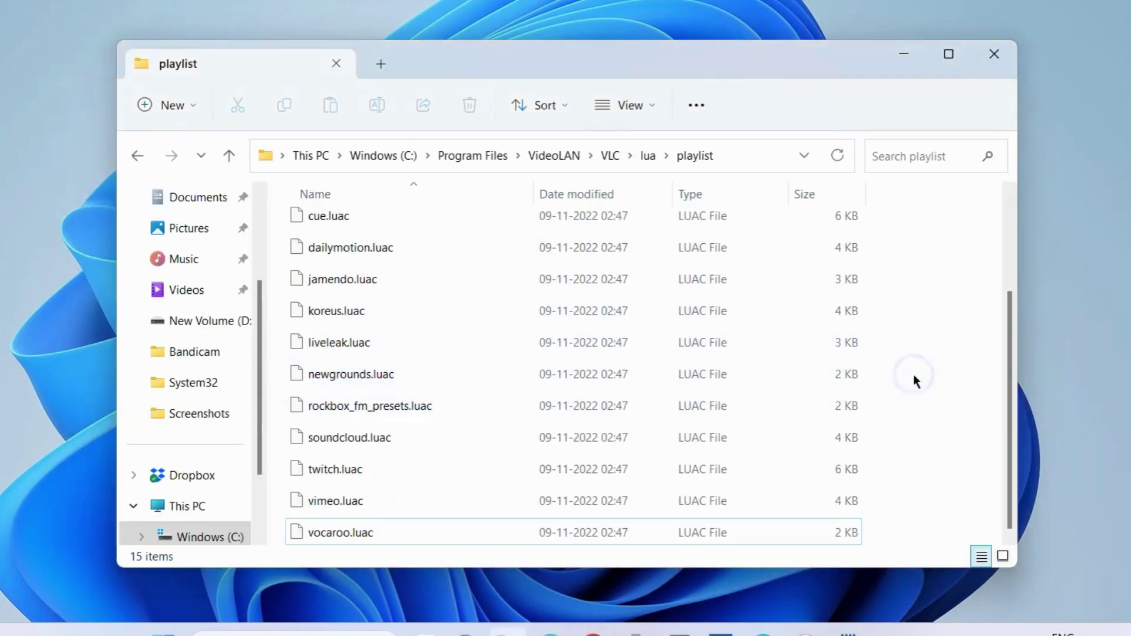
{"action": "key", "text": "ctrl+v"}
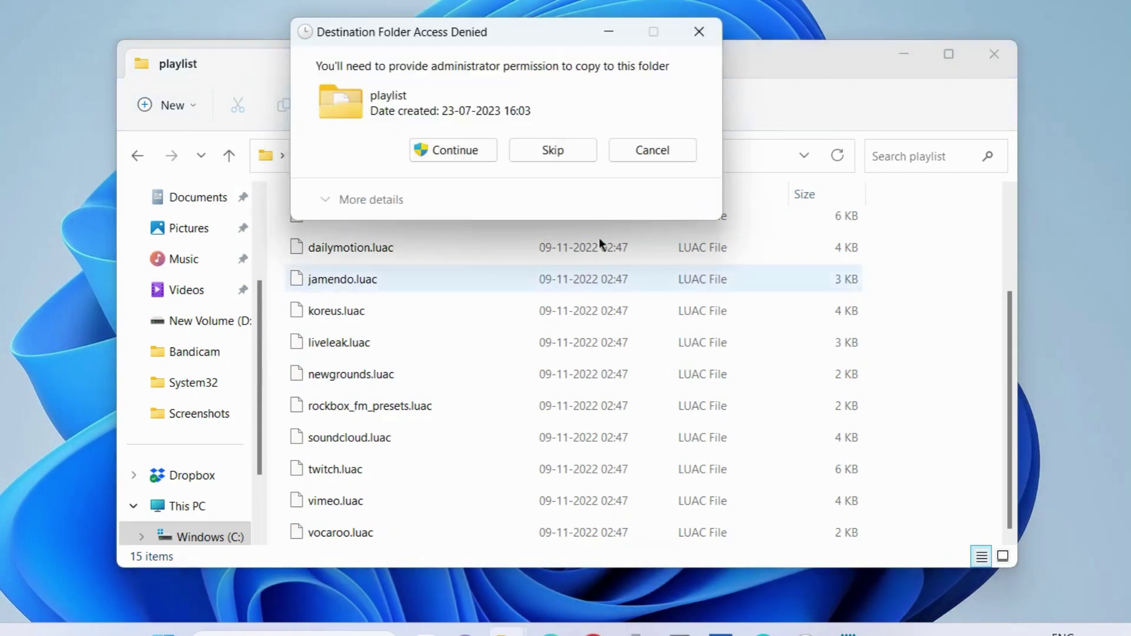
{"action": "left_click", "coordinate": [449, 153]}
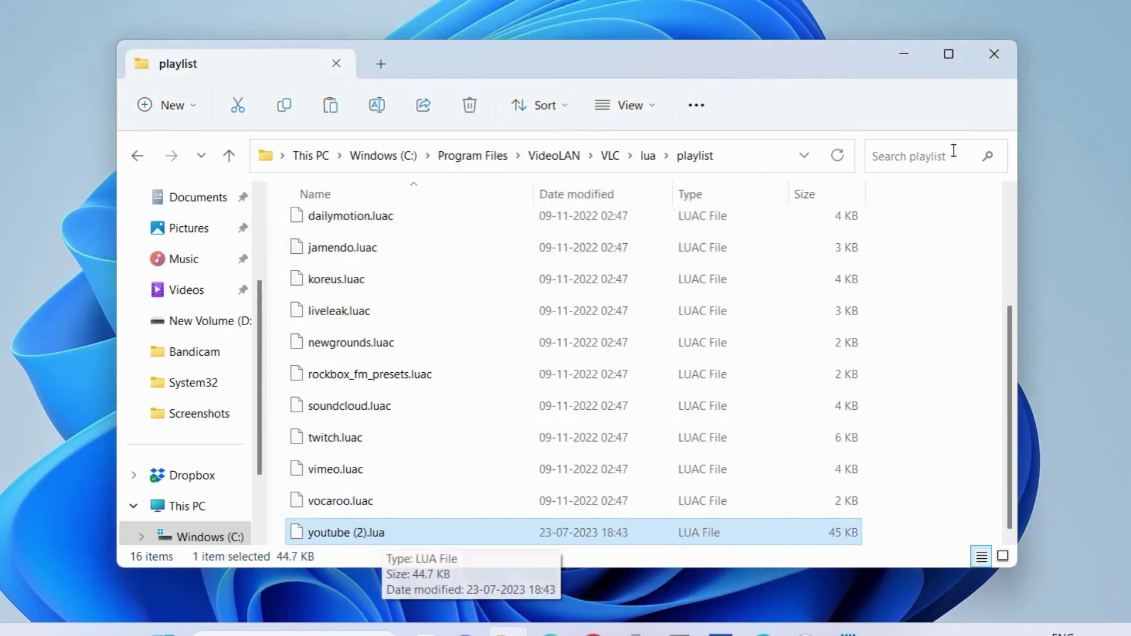
{"action": "left_click", "coordinate": [995, 55]}
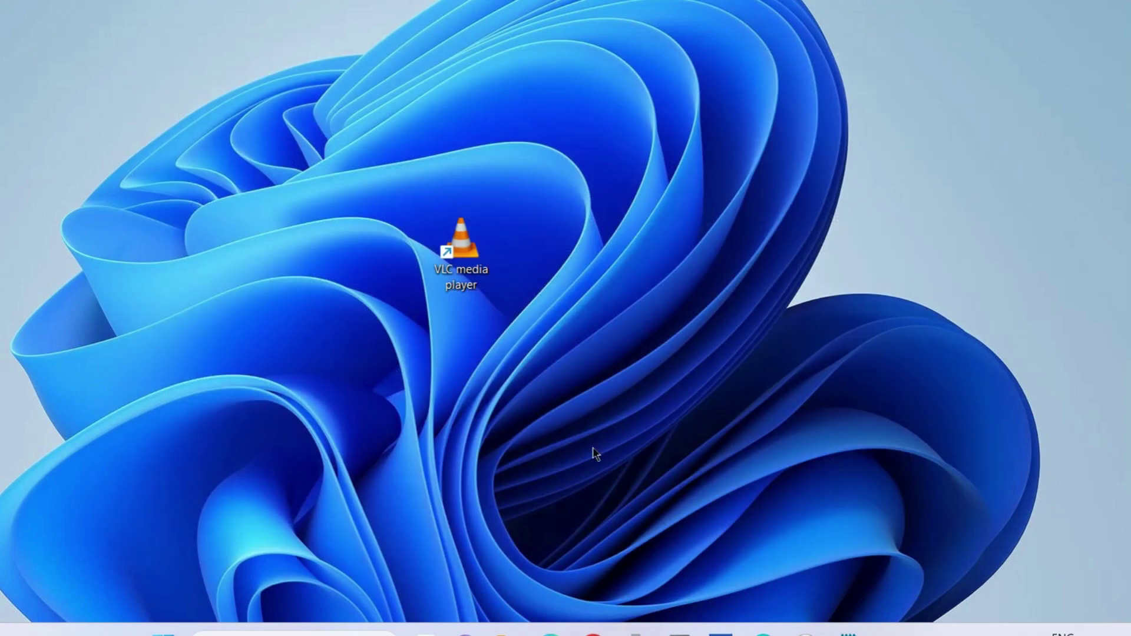
Switch to Chrome and open youtube.com in a new tab.
{"action": "mouse_move", "coordinate": [593, 632]}
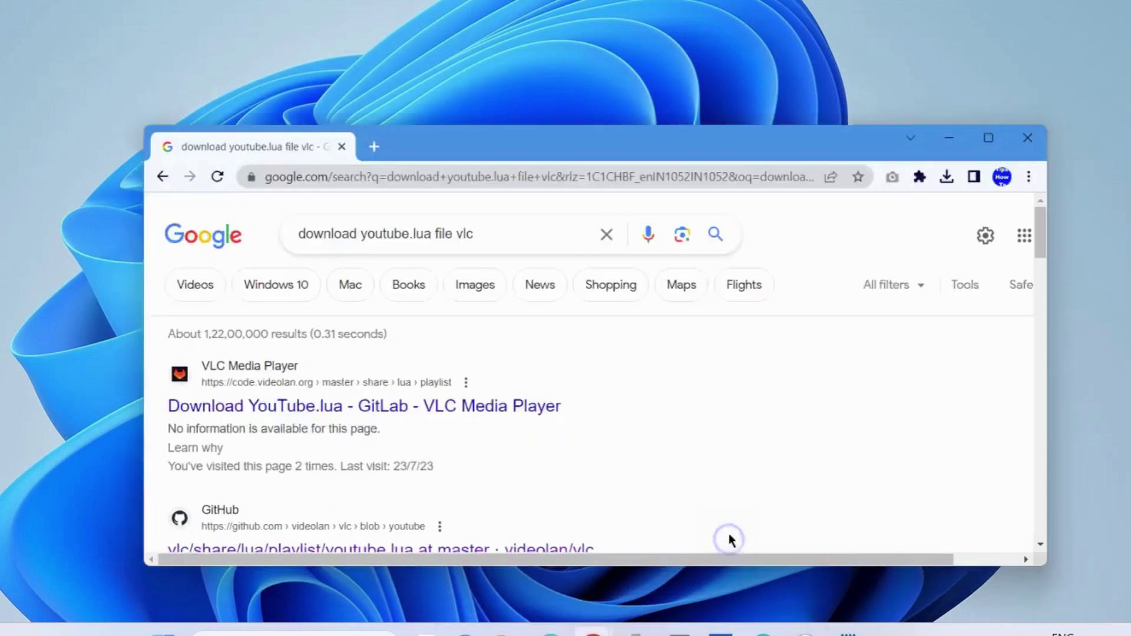
{"action": "left_click", "coordinate": [352, 90]}
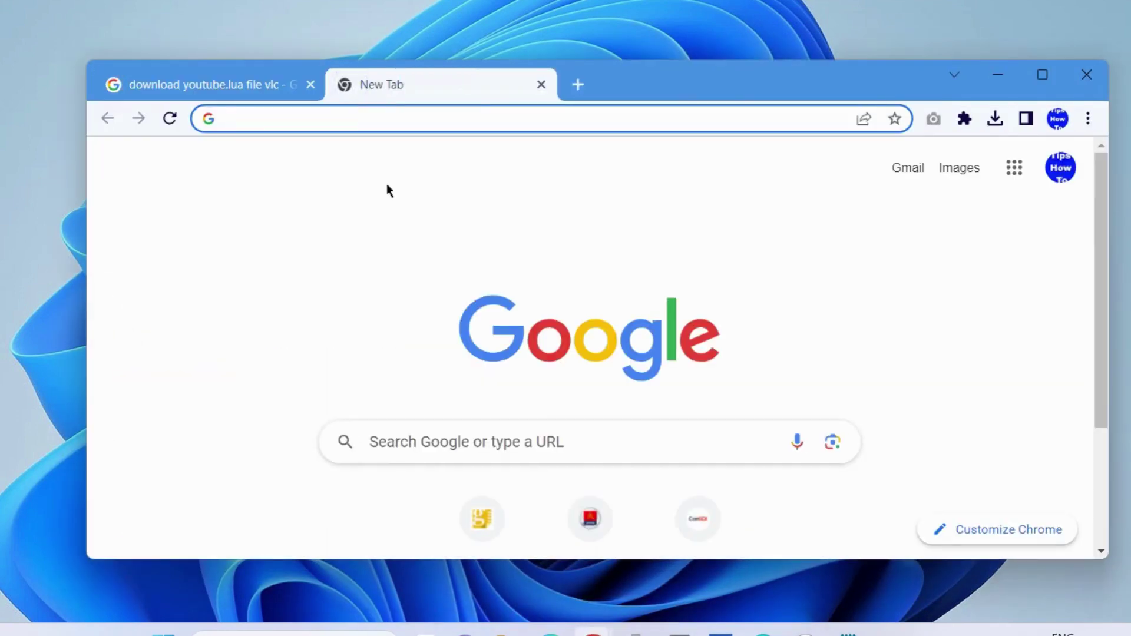
{"action": "type", "text": "youtube.com"}
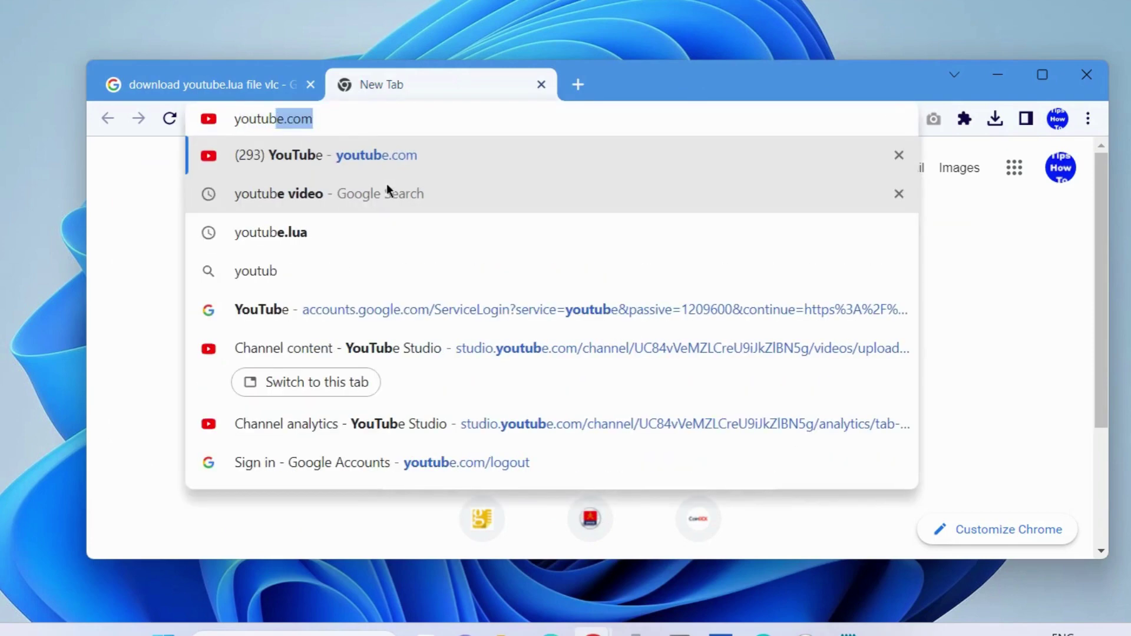
{"action": "key", "text": "Return"}
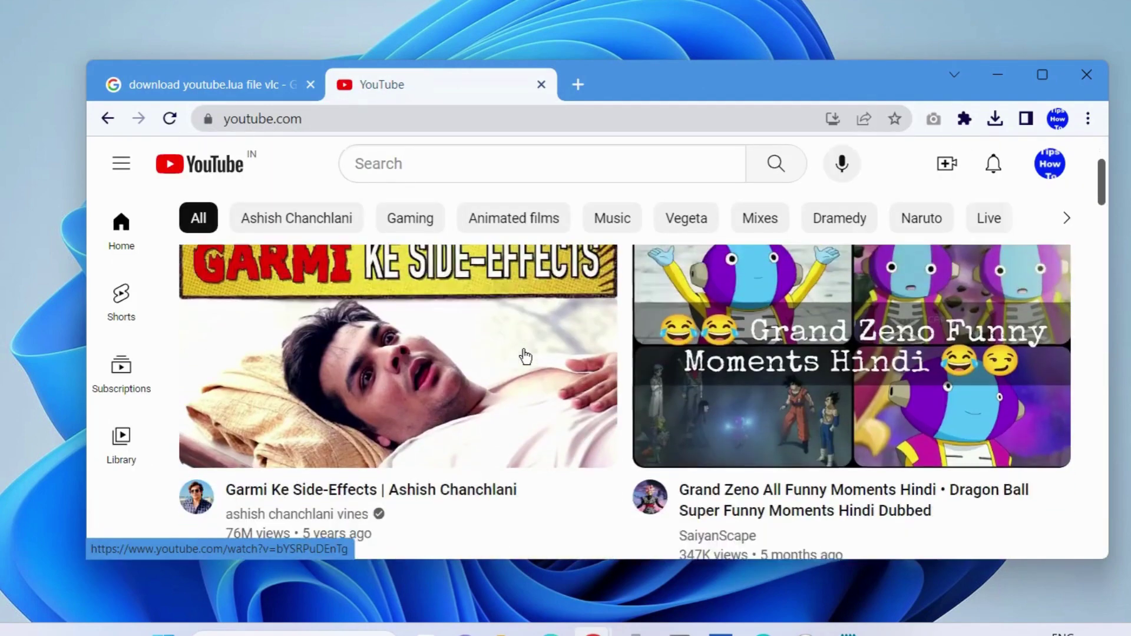
Browse the YouTube home feed and open the video "Drip Goku Special Episode 21".
{"action": "scroll", "coordinate": [522, 365], "scroll_direction": "down", "scroll_amount": 5}
{"action": "scroll", "coordinate": [524, 380], "scroll_direction": "down", "scroll_amount": 15}
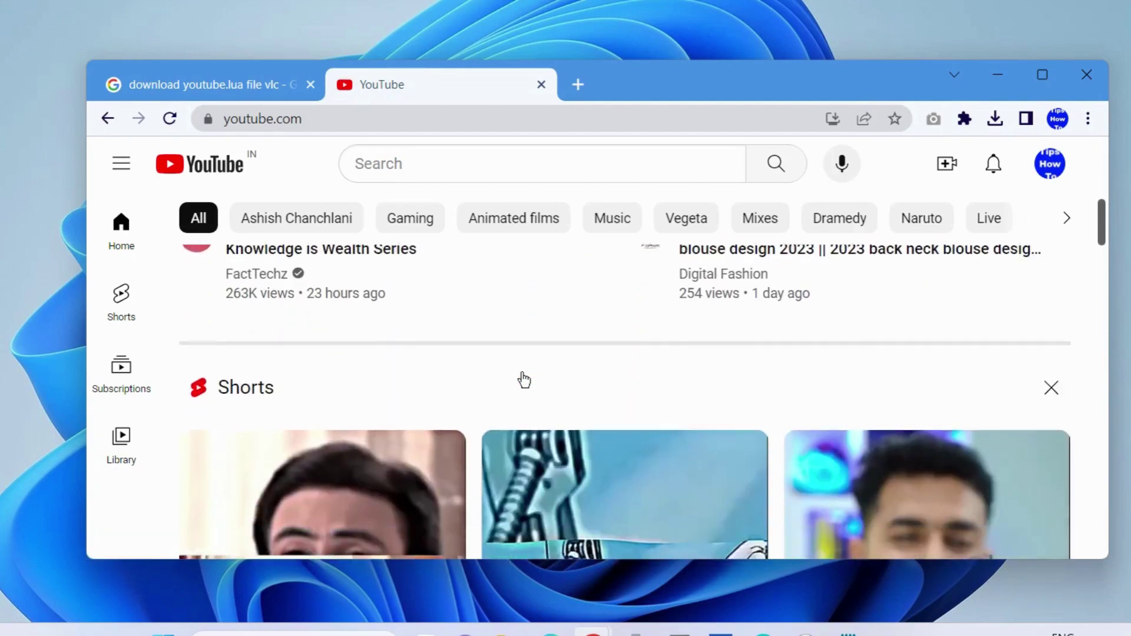
{"action": "scroll", "coordinate": [524, 380], "scroll_direction": "down", "scroll_amount": 10}
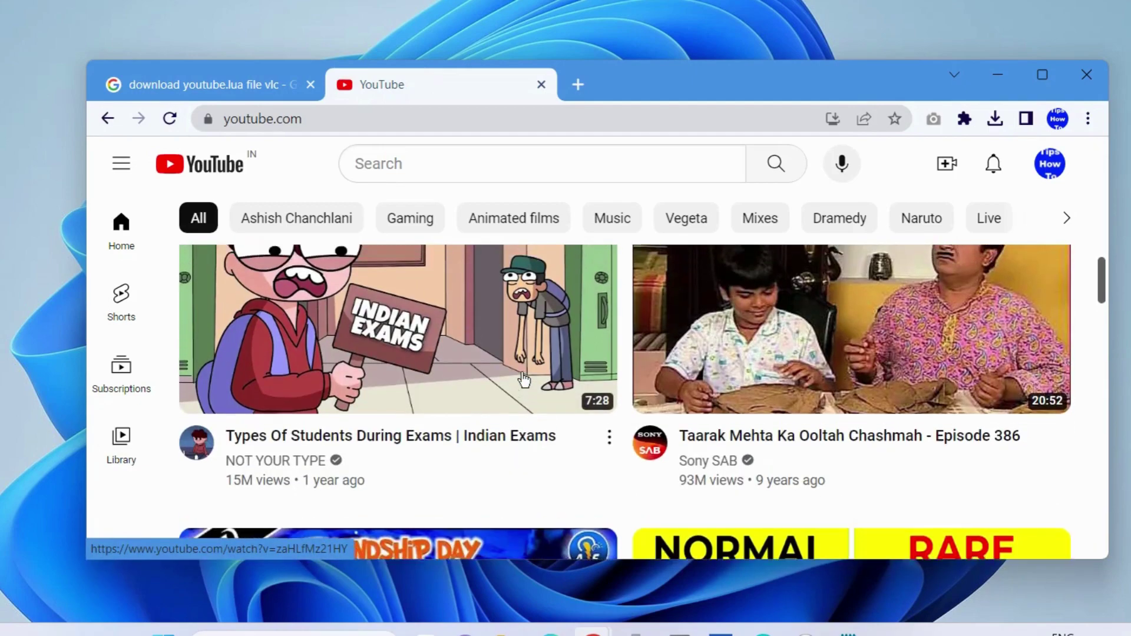
{"action": "scroll", "coordinate": [524, 380], "scroll_direction": "down", "scroll_amount": 10}
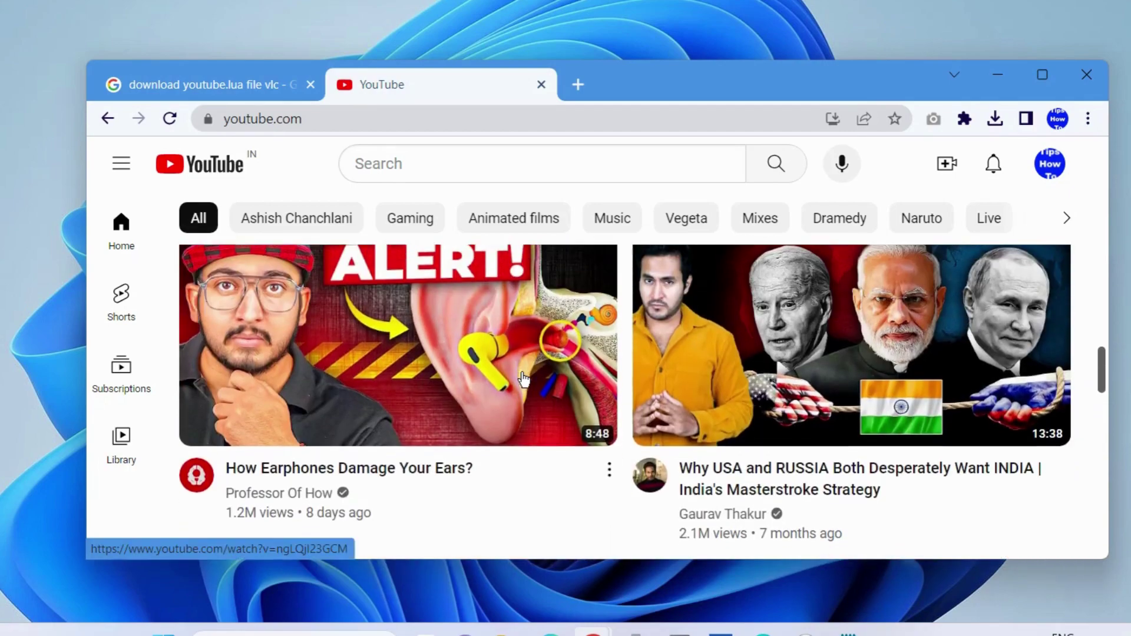
{"action": "scroll", "coordinate": [523, 380], "scroll_direction": "down", "scroll_amount": 5}
{"action": "scroll", "coordinate": [523, 380], "scroll_direction": "down", "scroll_amount": 10}
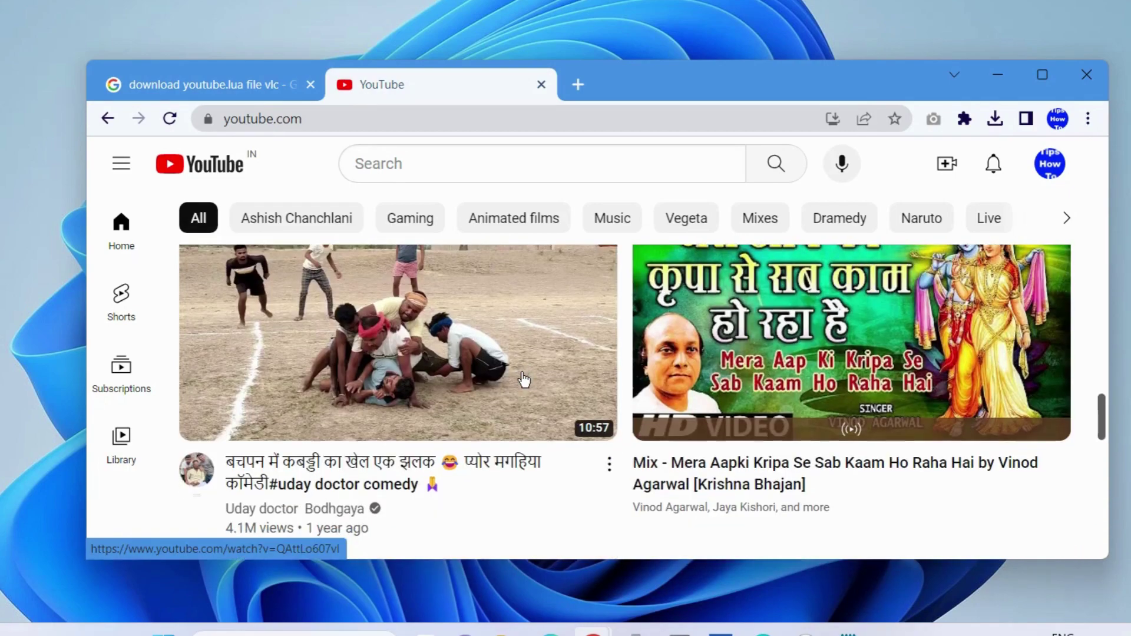
{"action": "scroll", "coordinate": [524, 380], "scroll_direction": "up", "scroll_amount": 5}
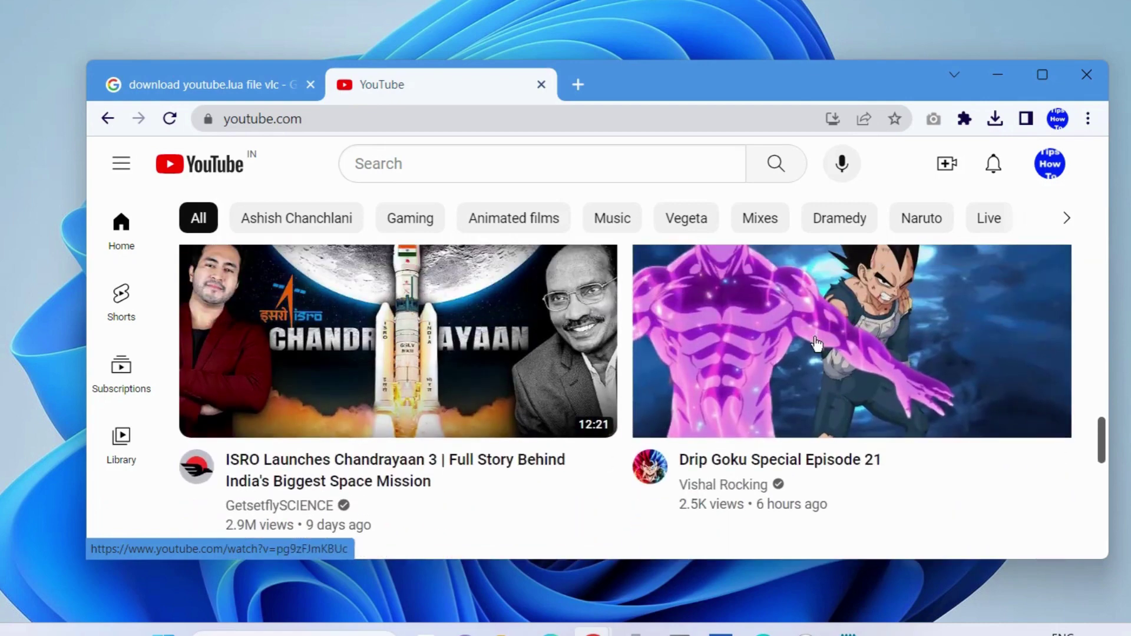
{"action": "left_click", "coordinate": [816, 343]}
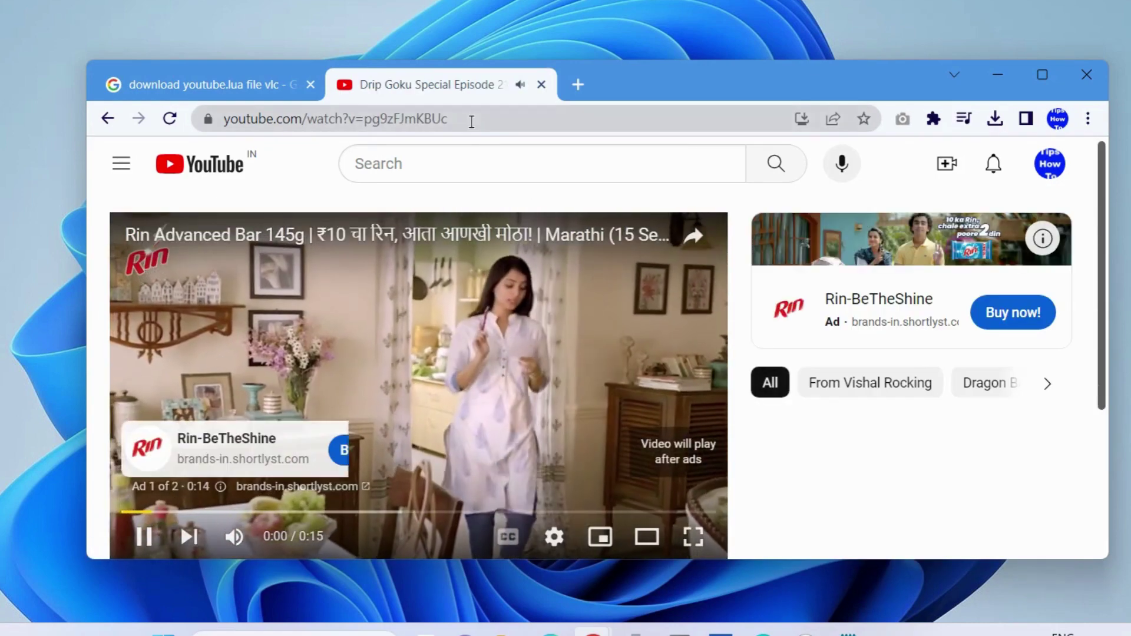
Copy the web address of the open YouTube video and launch VLC media player from the desktop.
{"action": "left_click", "coordinate": [471, 121]}
{"action": "key", "text": "ctrl+c"}
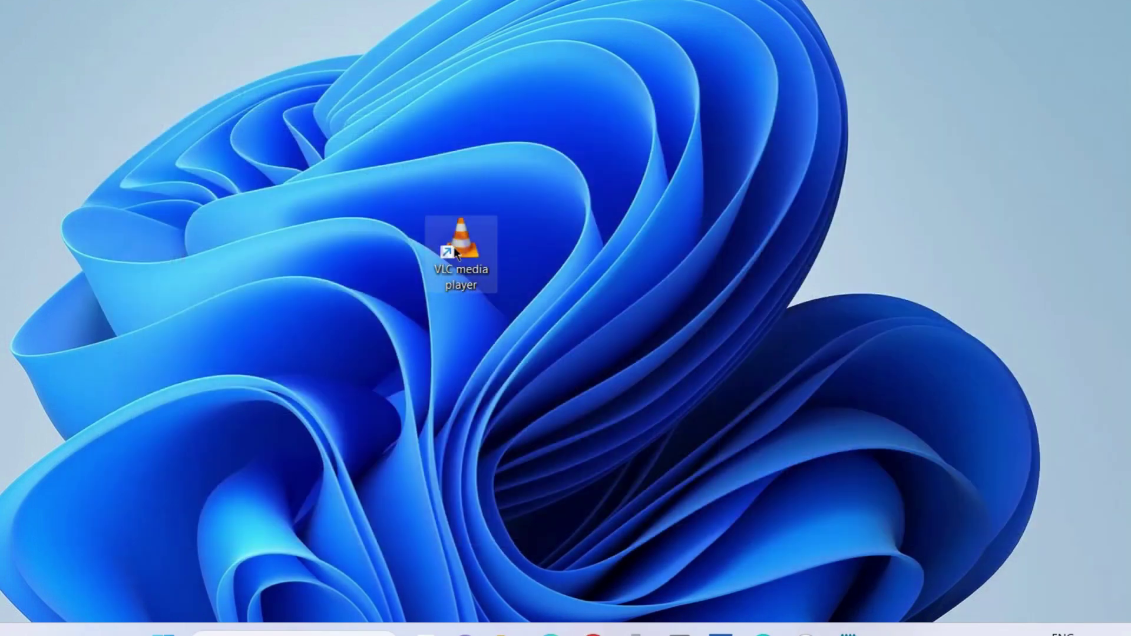
{"action": "double_click", "coordinate": [455, 252]}
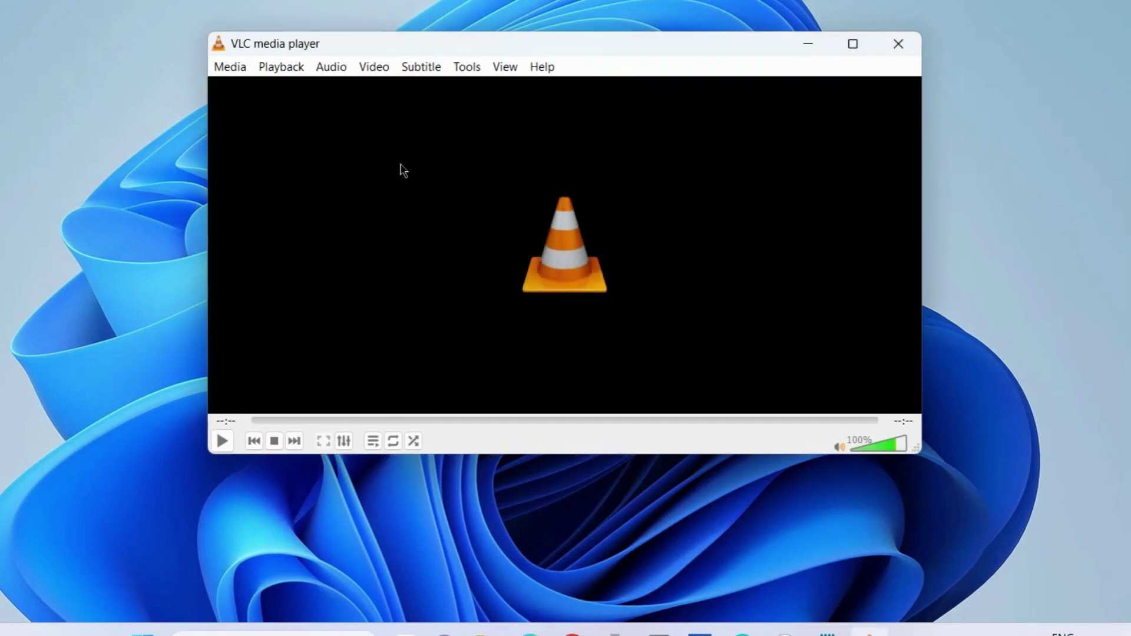
{"action": "left_click", "coordinate": [222, 69]}
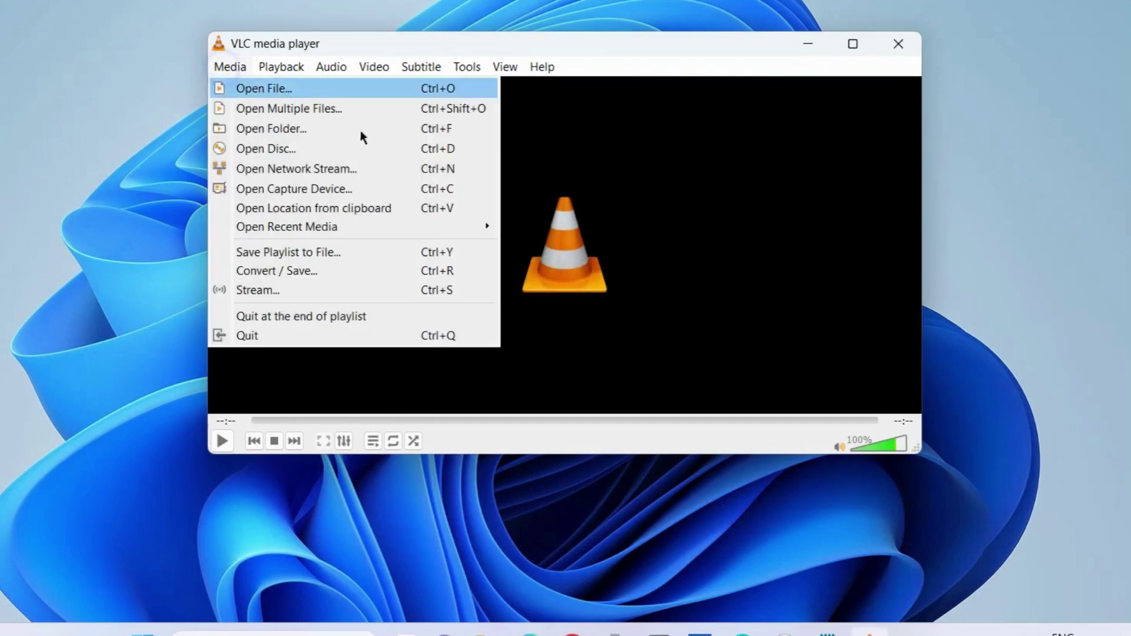
{"action": "left_click", "coordinate": [334, 173]}
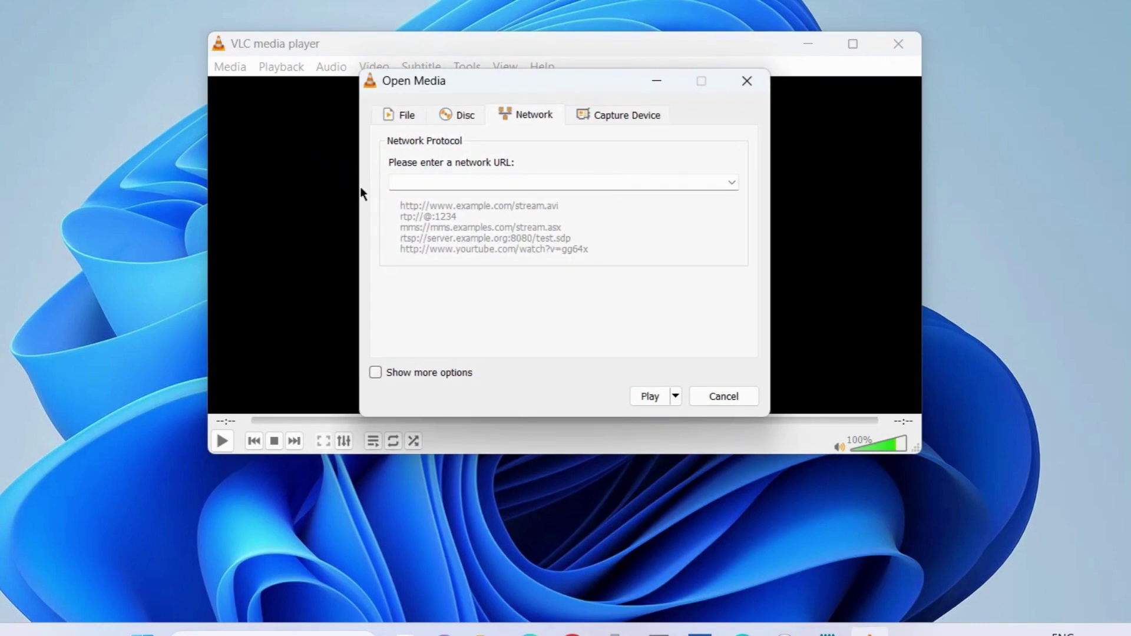
{"action": "key", "text": "ctrl+v"}
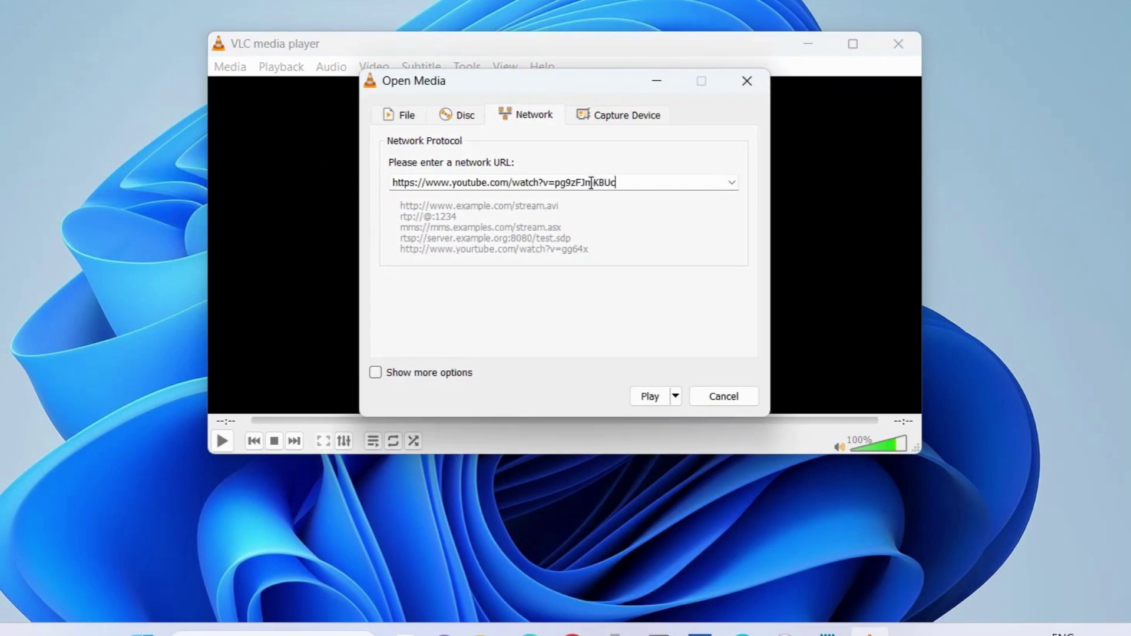
{"action": "left_click", "coordinate": [648, 397]}
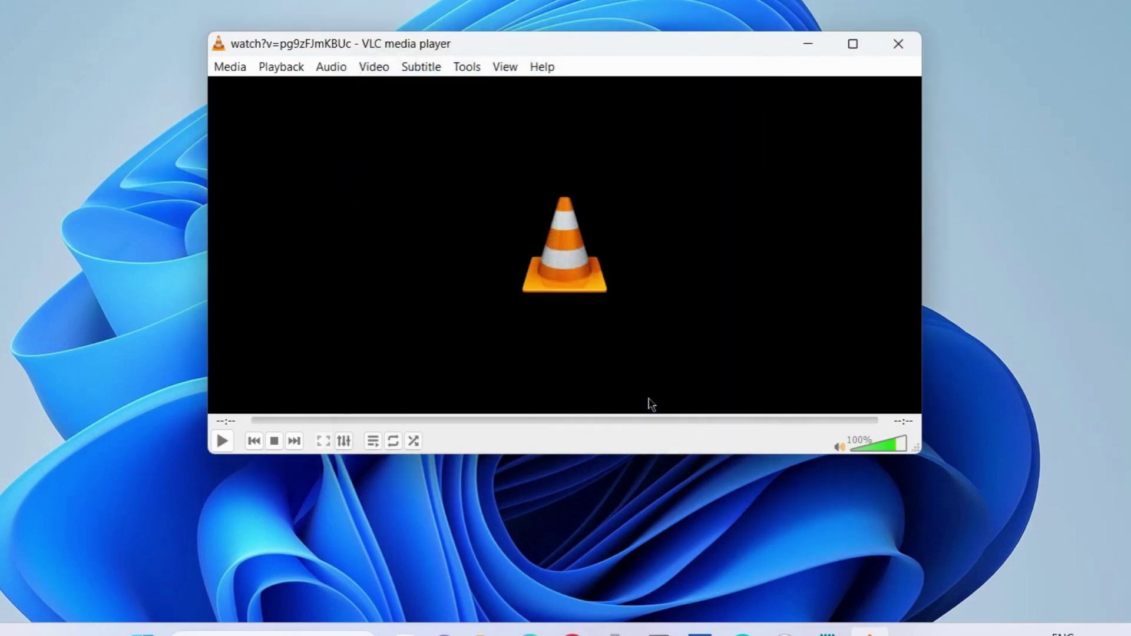